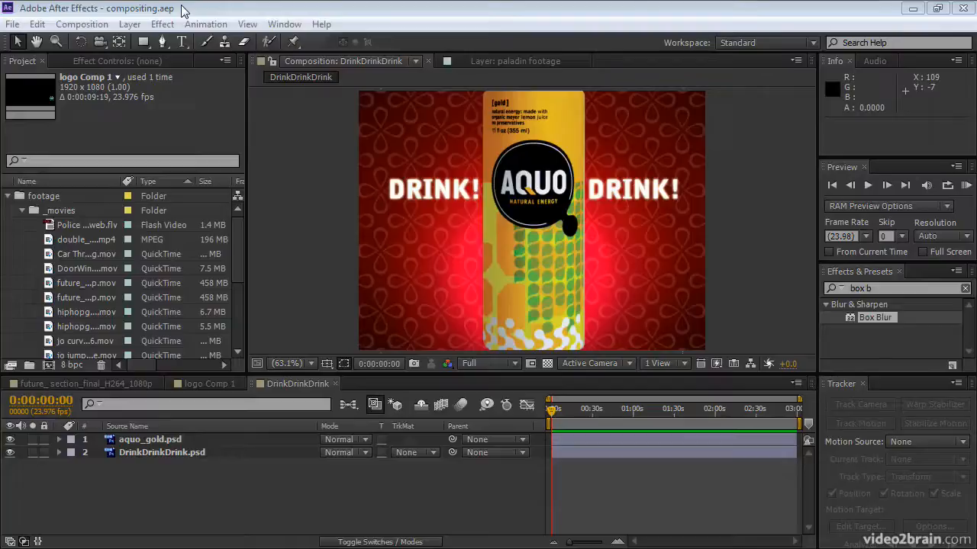
Open the future_section_final_H264_1080p composition and move the current time to its last frame, 0:01:18:19.
left_click(69, 386)
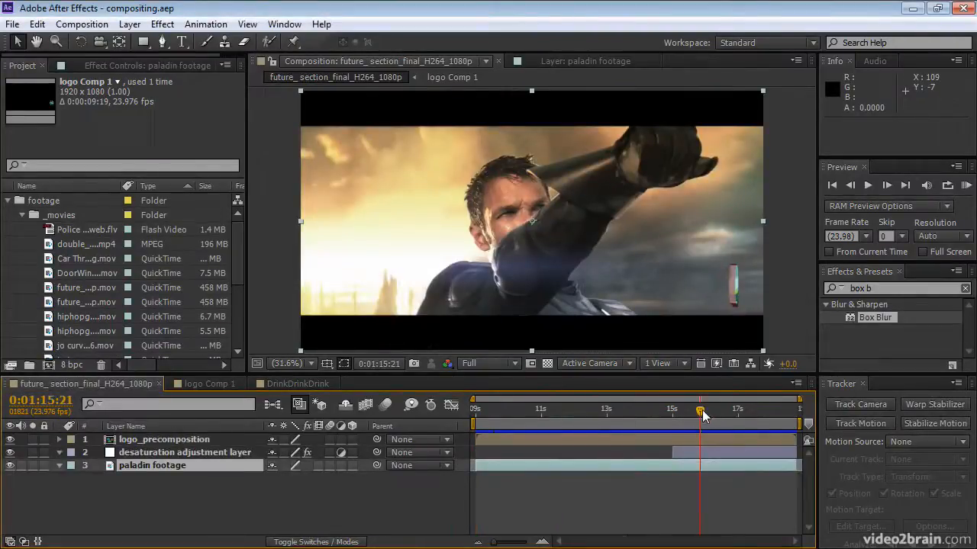
left_click_drag(701, 413, 799, 413)
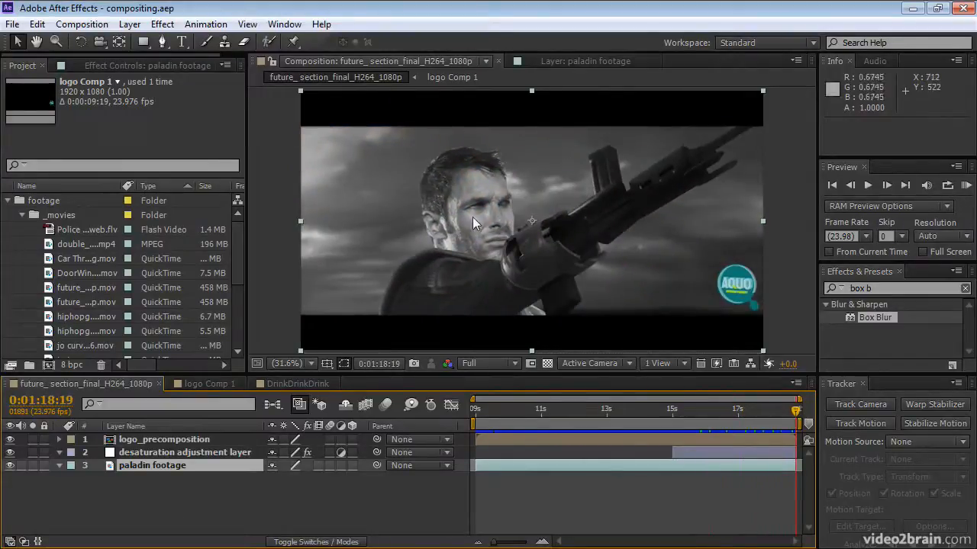
key("period")
scroll(471, 229, "up", 2)
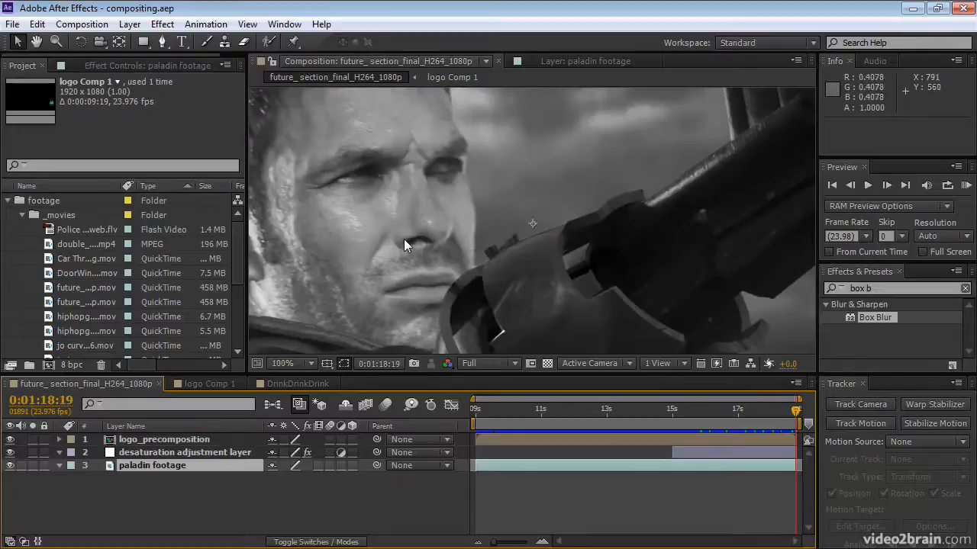
key("space")
left_click_drag(341, 223, 438, 227)
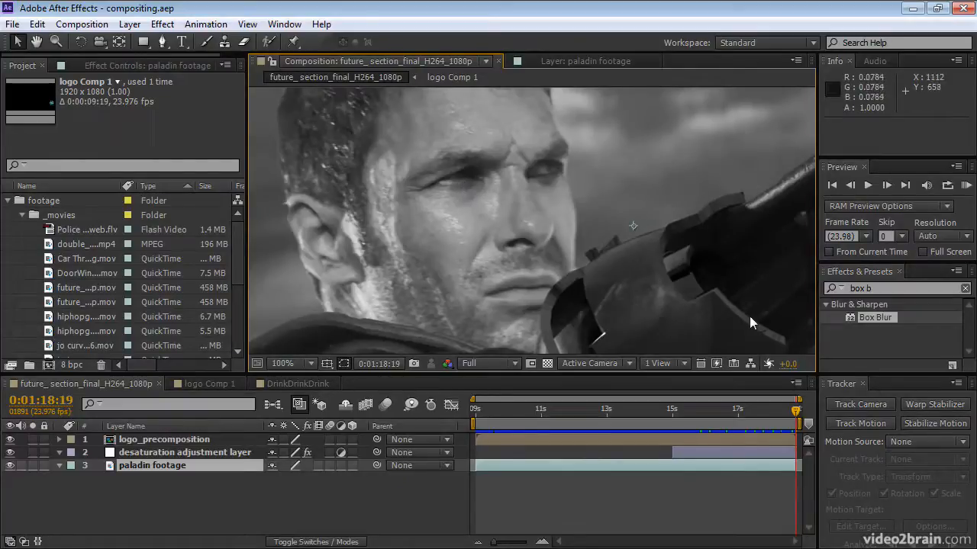
Start Track Motion on the paladin footage layer and enlarge Track Point 1's search and feature regions around the man's nearer eye.
double_click(651, 465)
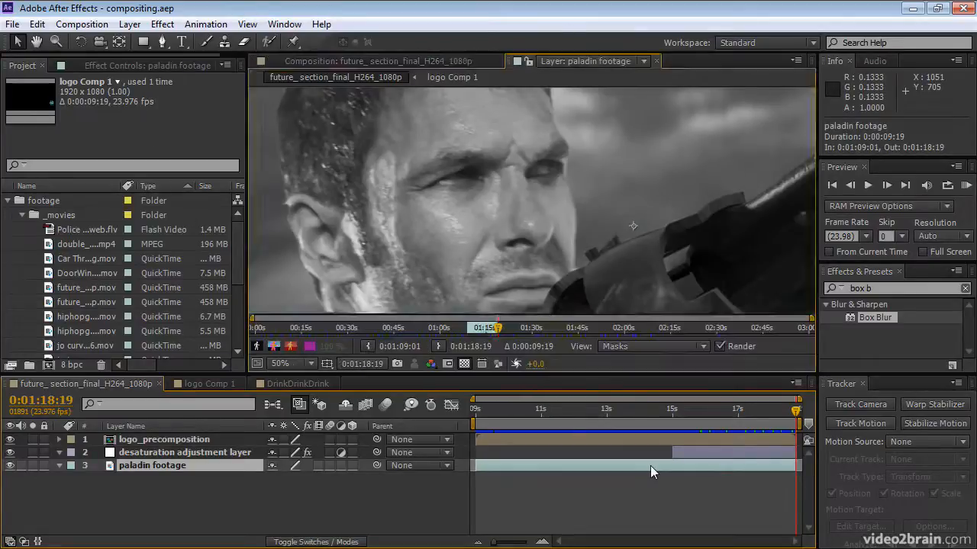
left_click(840, 424)
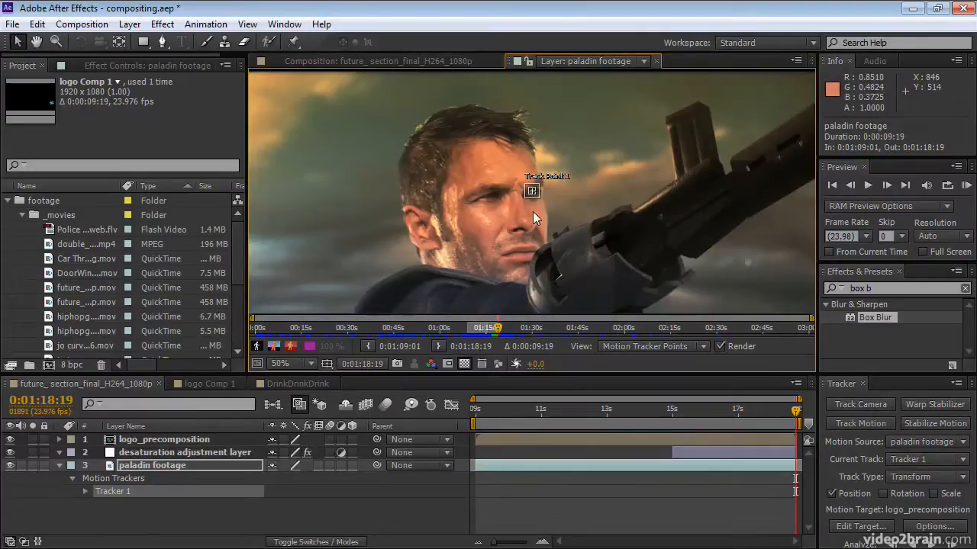
scroll(532, 211, "up", 4)
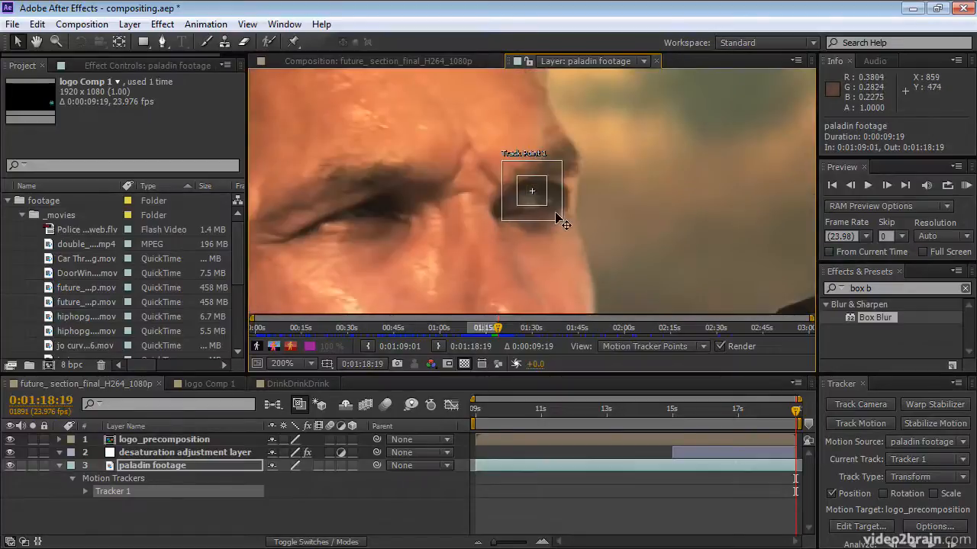
left_click_drag(561, 220, 446, 283)
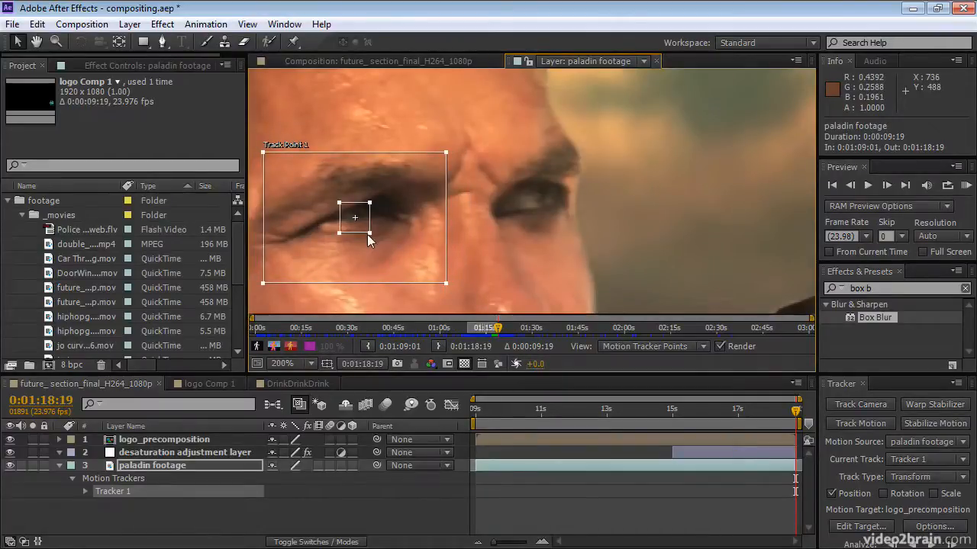
left_click_drag(371, 233, 420, 257)
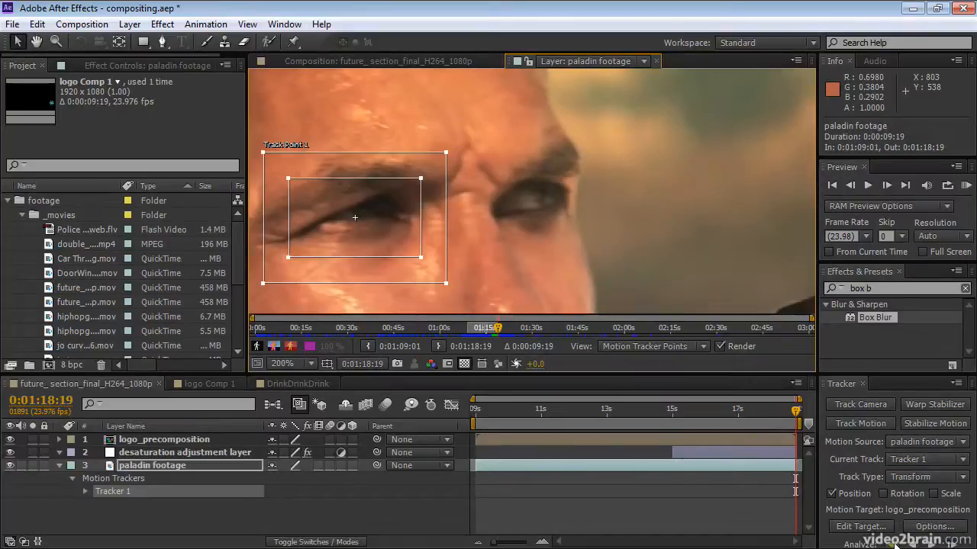
Analyze the eye track backward one frame at a time to 0:01:17:10, and continue with continuous backward analysis to 0:01:15:07.
left_click(896, 540)
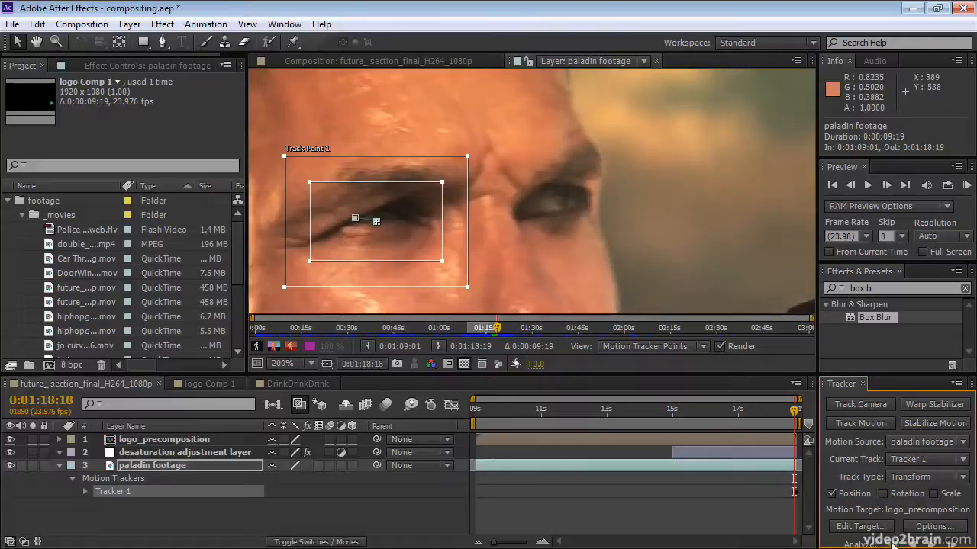
left_click(892, 536)
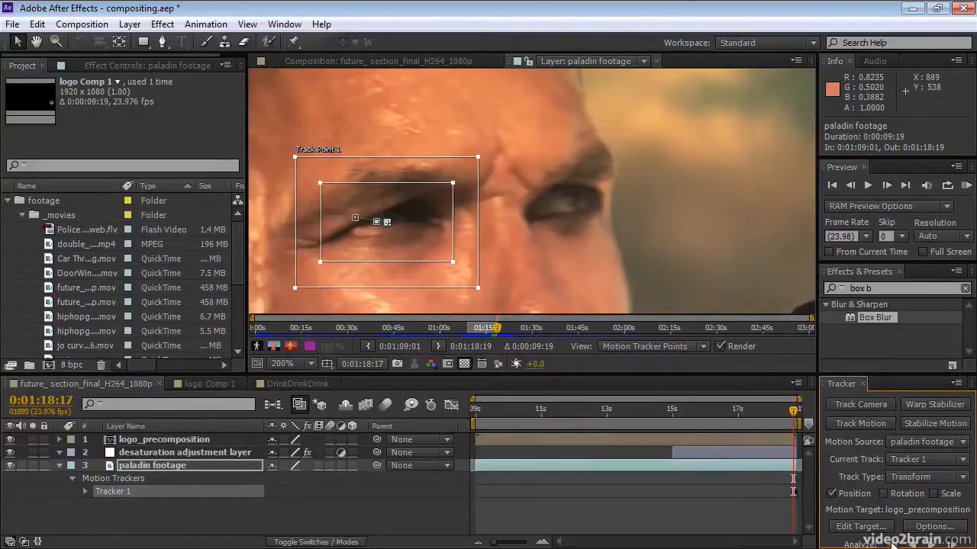
left_click(893, 536)
left_click(893, 537)
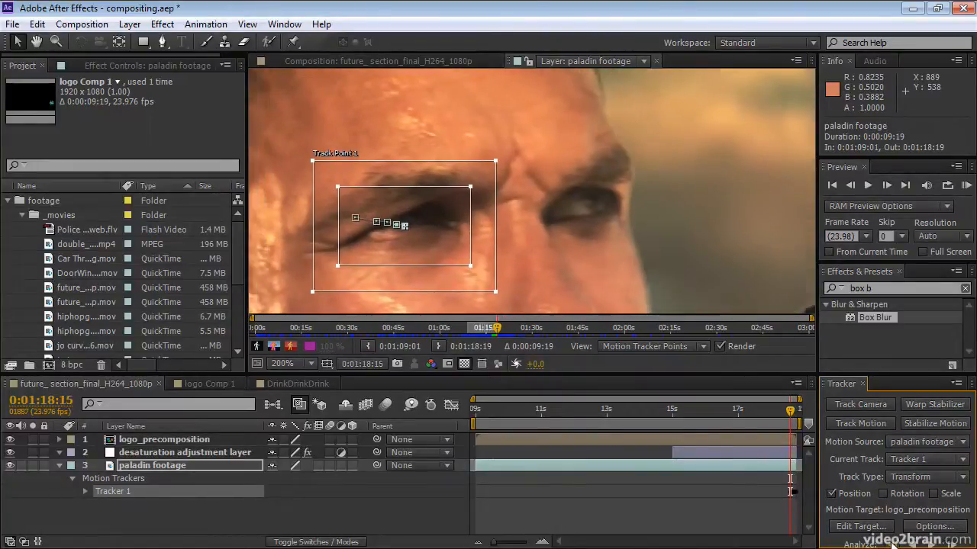
left_click(892, 537)
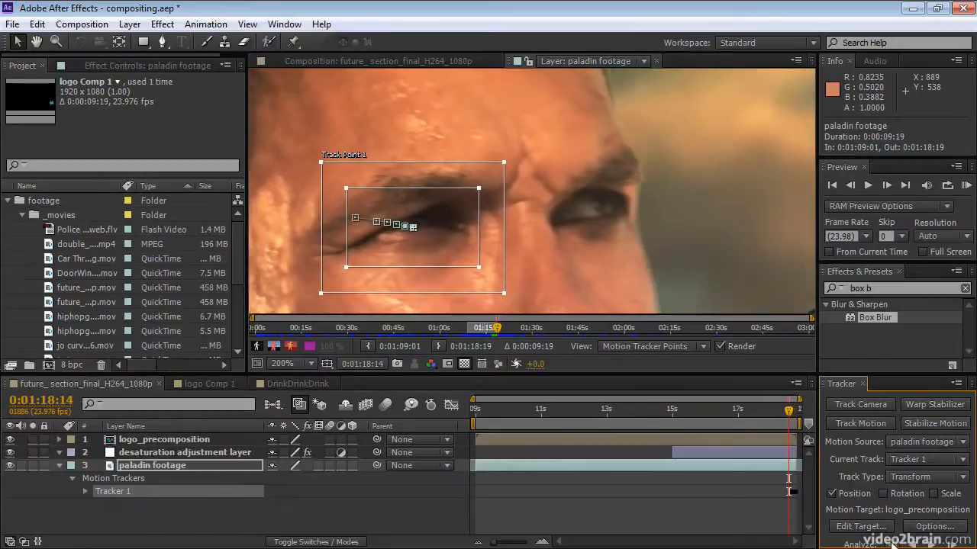
left_click(893, 537)
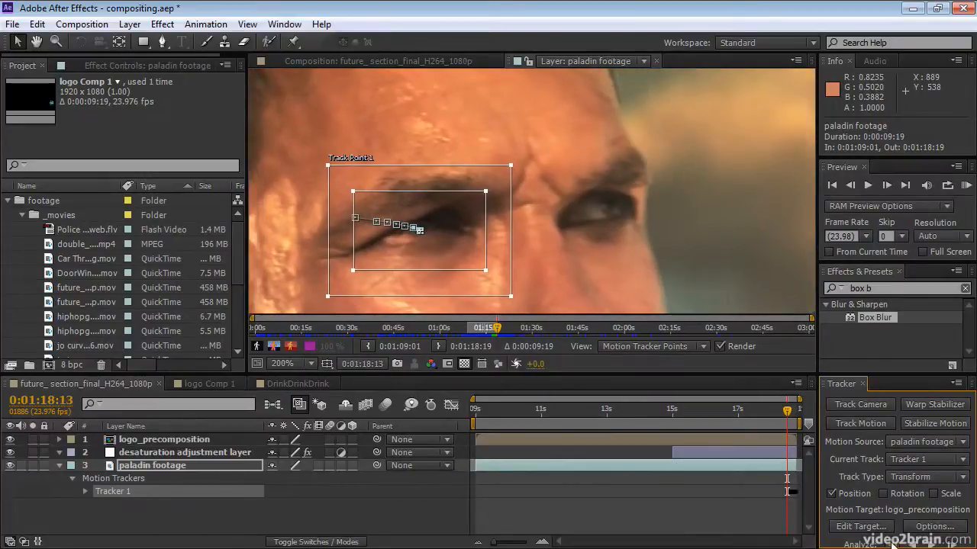
left_click(893, 537)
left_click(893, 537)
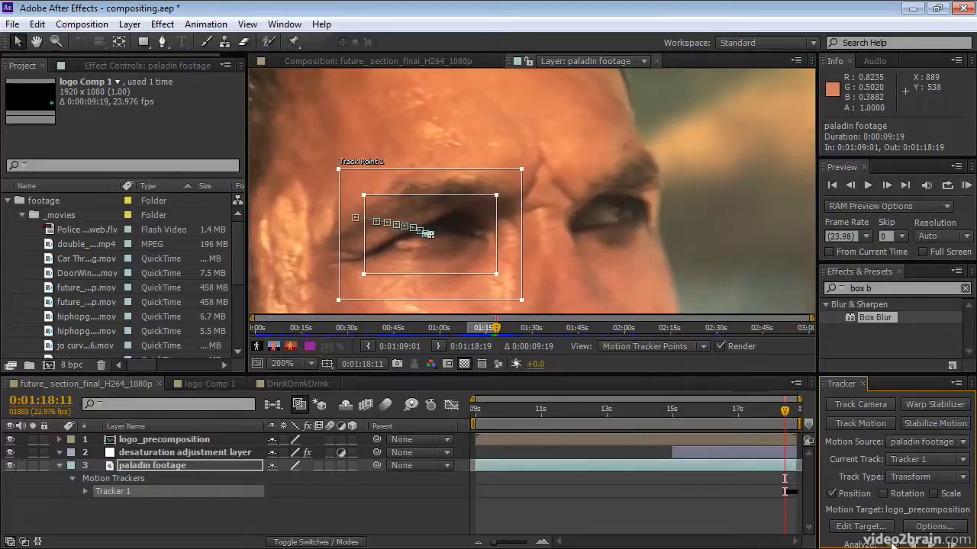
left_click(893, 537)
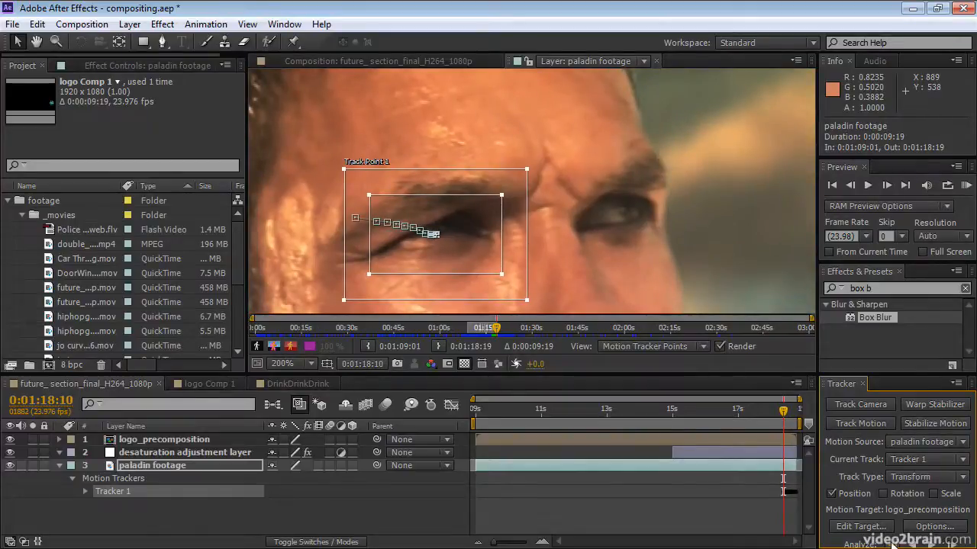
left_click(893, 537)
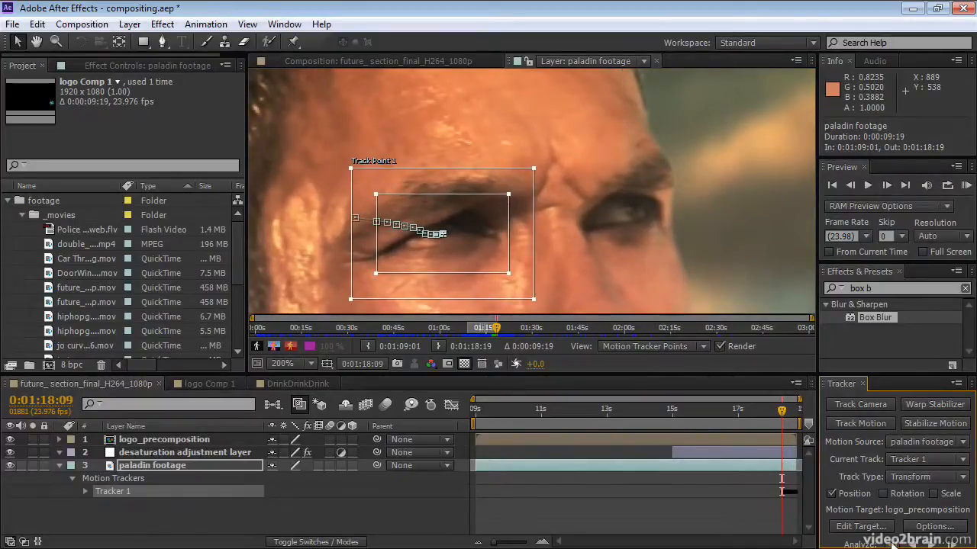
left_click(893, 537)
left_click(892, 536)
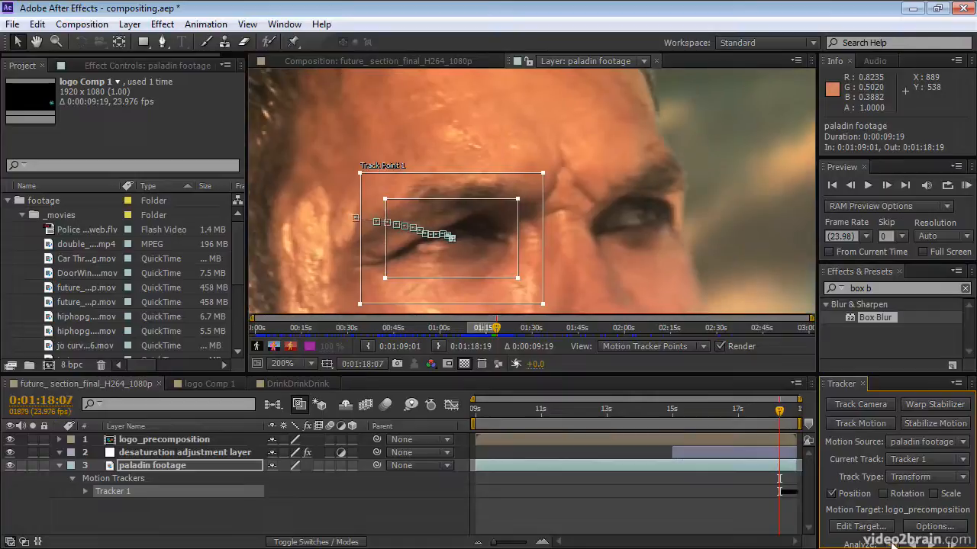
left_click(892, 537)
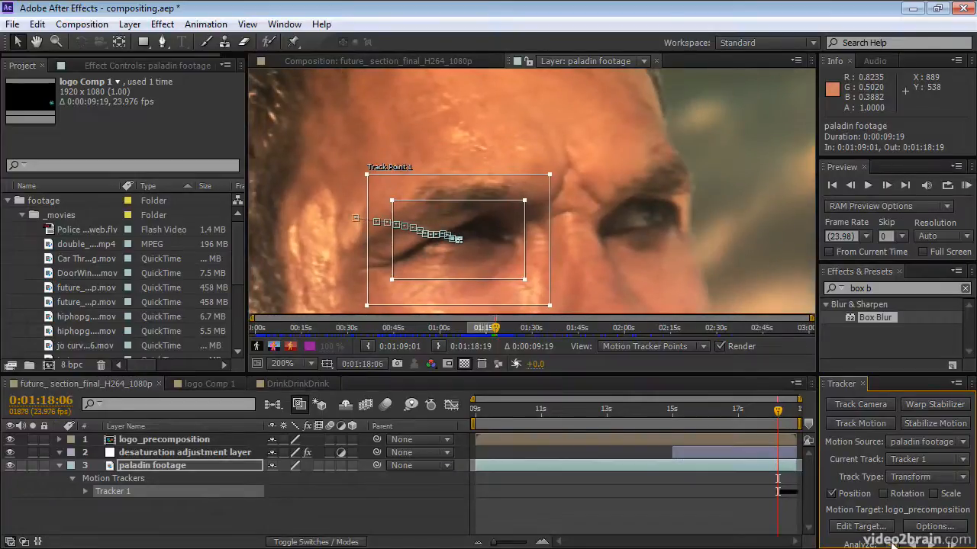
left_click(893, 536)
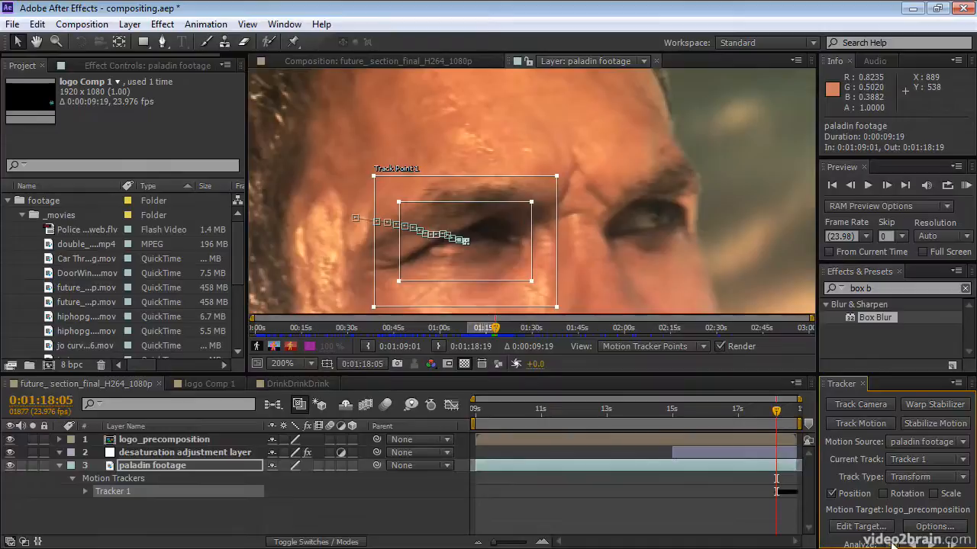
left_click(893, 537)
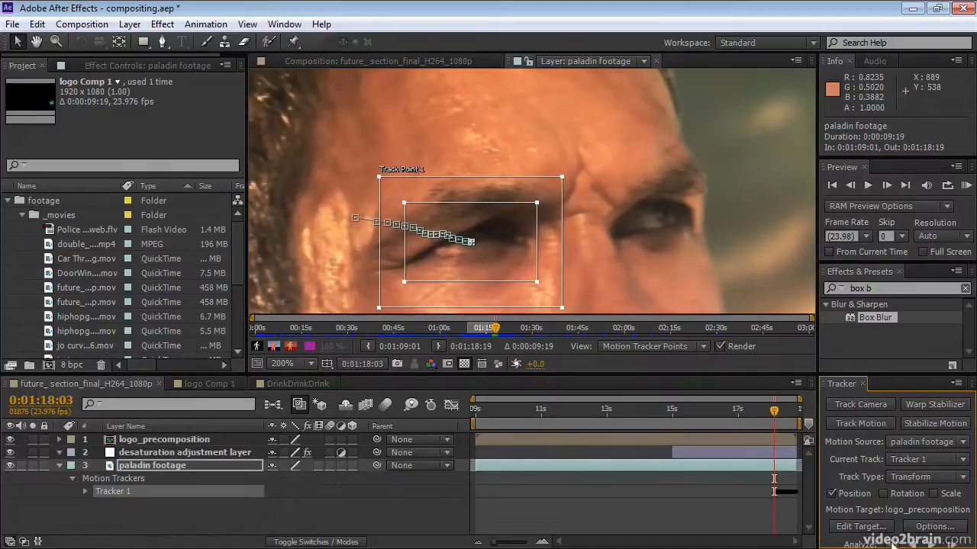
left_click(893, 536)
left_click(893, 536)
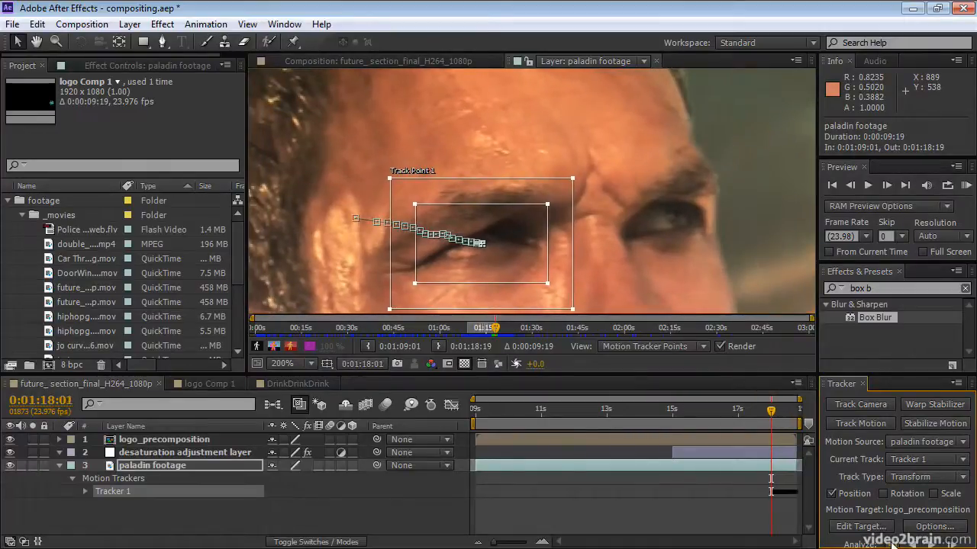
left_click(893, 537)
left_click(893, 538)
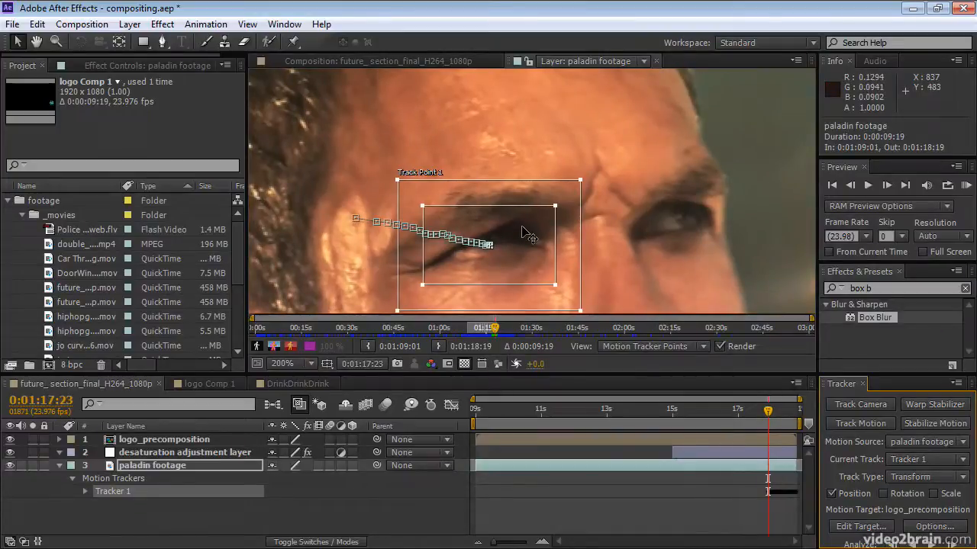
key("comma")
key("comma")
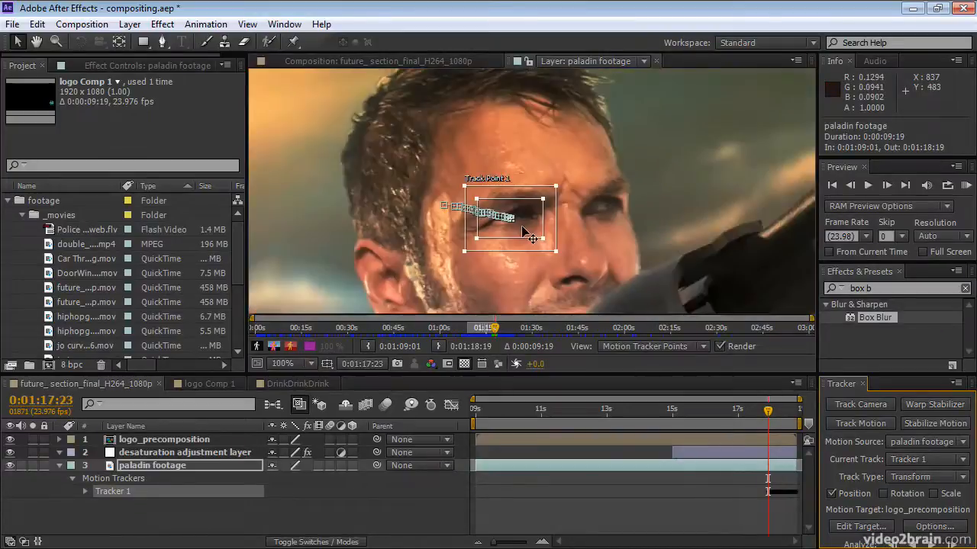
left_click(893, 538)
left_click(893, 538)
left_click(892, 538)
left_click(893, 538)
left_click(893, 538)
left_click(893, 538)
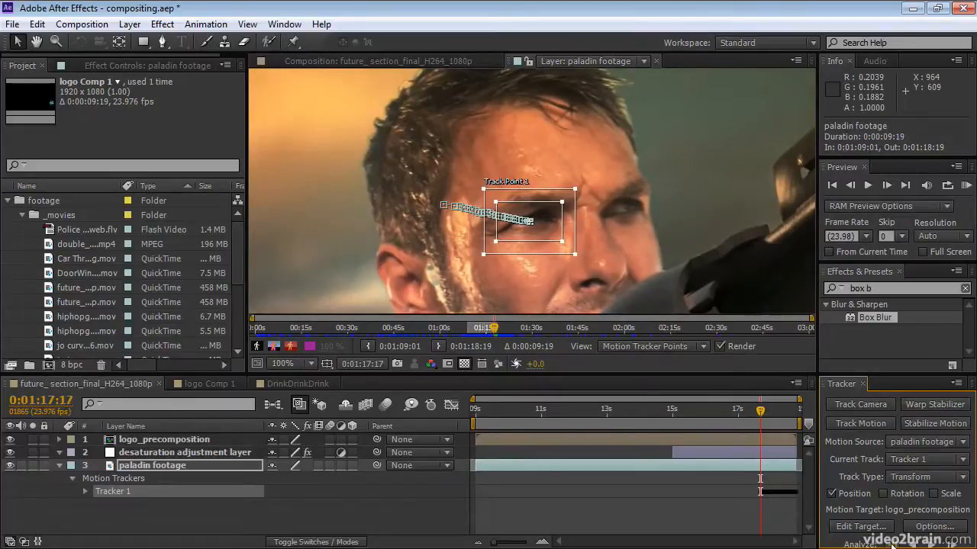
left_click(892, 538)
left_click(892, 538)
left_click(893, 538)
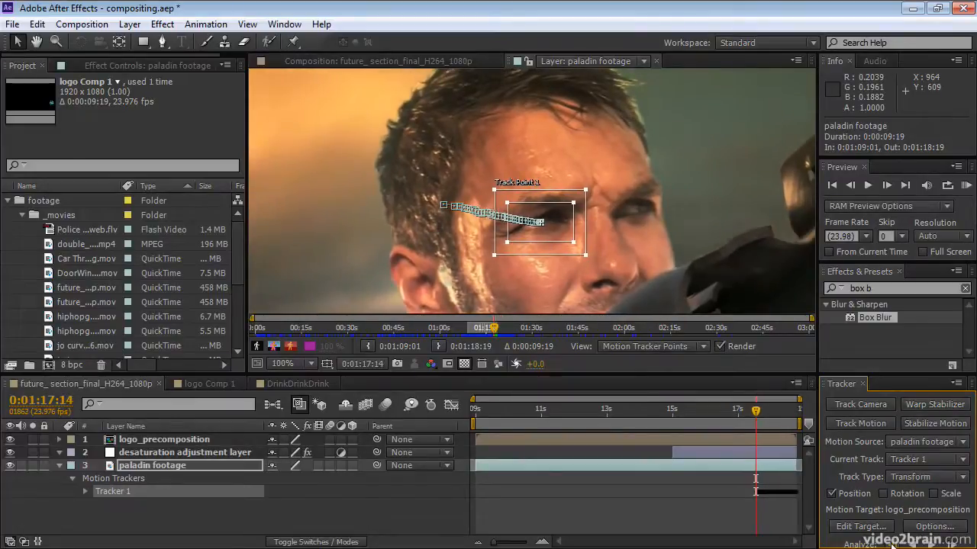
left_click(893, 538)
left_click(892, 540)
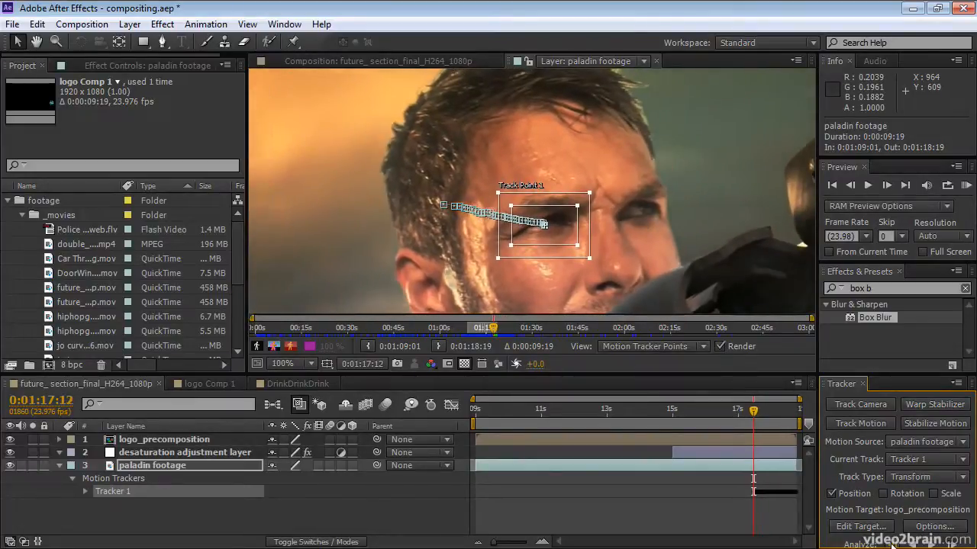
left_click(893, 540)
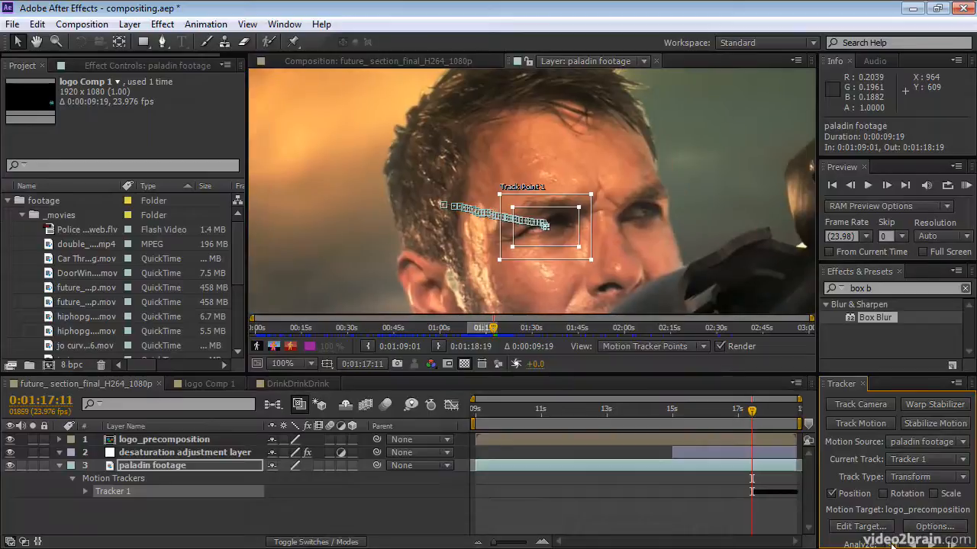
left_click(893, 539)
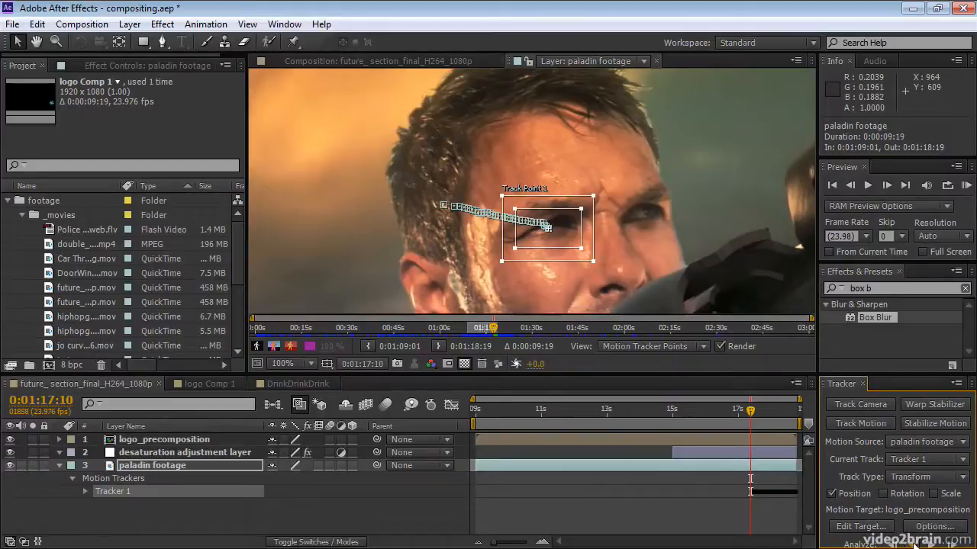
left_click(913, 544)
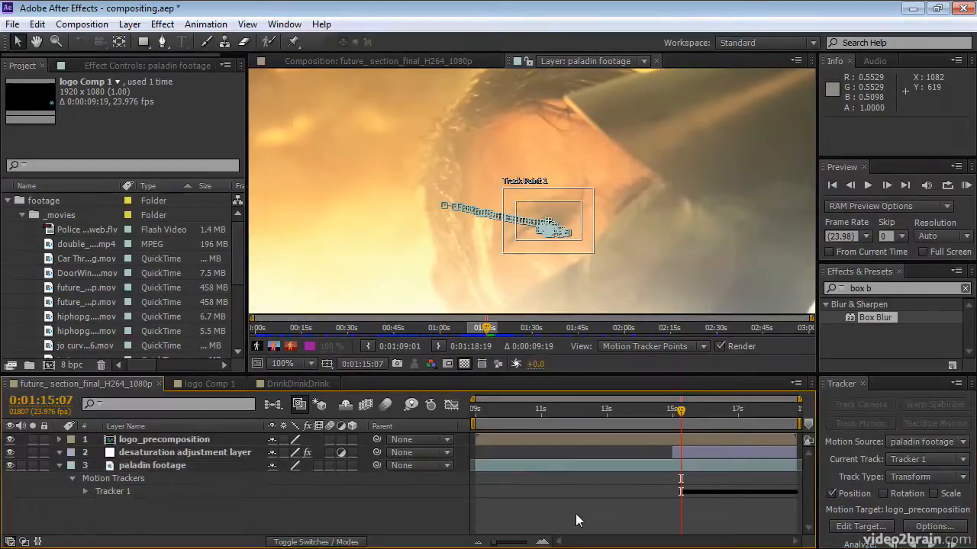
Create a red 100 × 100 px solid layer with square pixels in the composition.
left_click(124, 26)
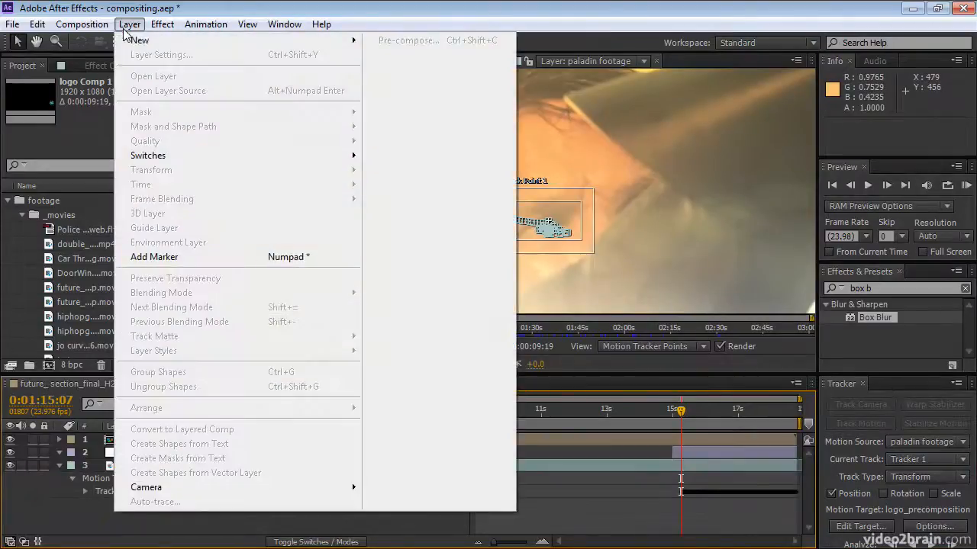
mouse_move(139, 40)
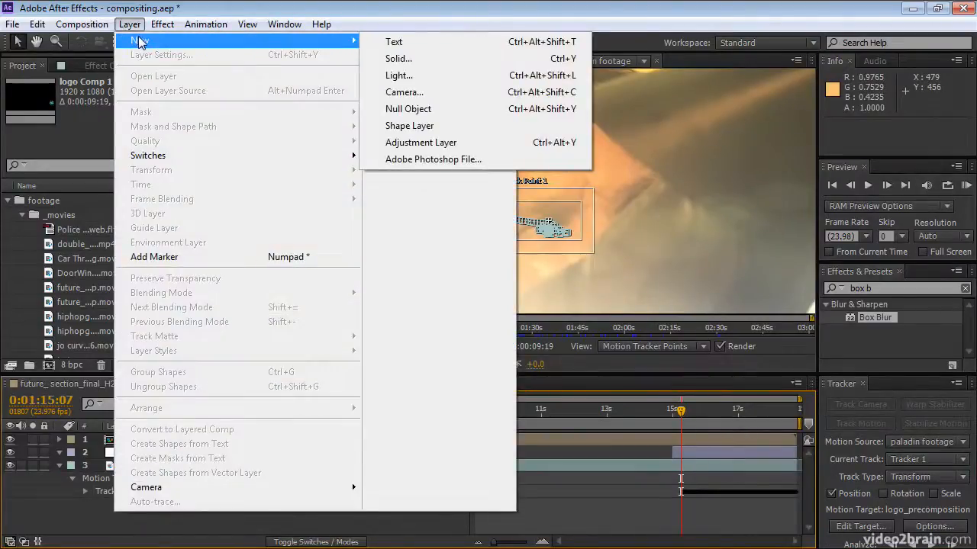
left_click(407, 59)
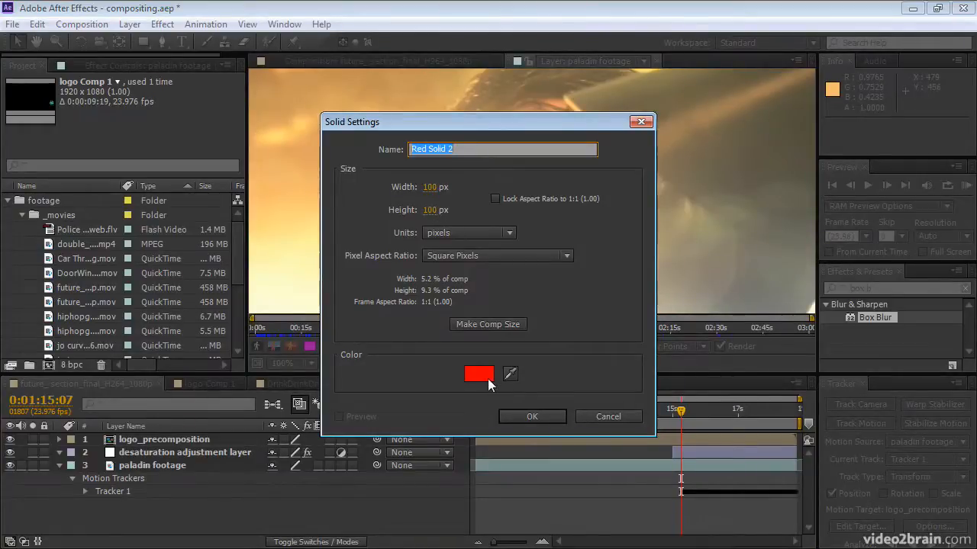
left_click(515, 414)
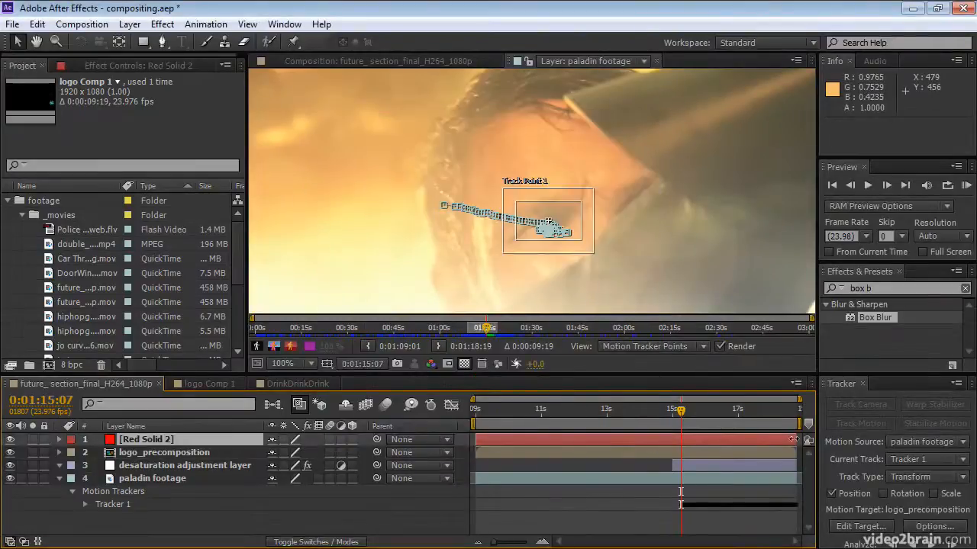
Set Red Solid 2 as the motion target and apply the tracking data in X and Y.
left_click(858, 527)
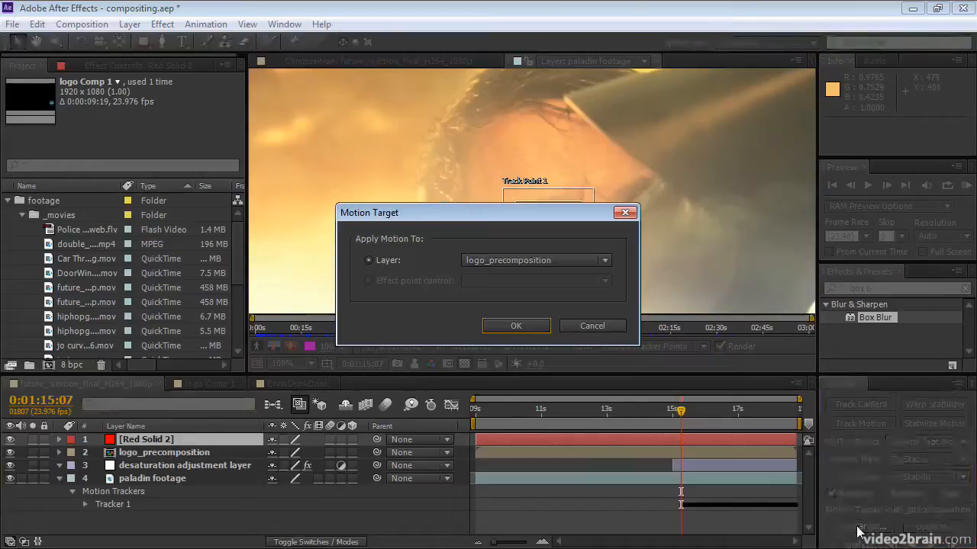
left_click(549, 261)
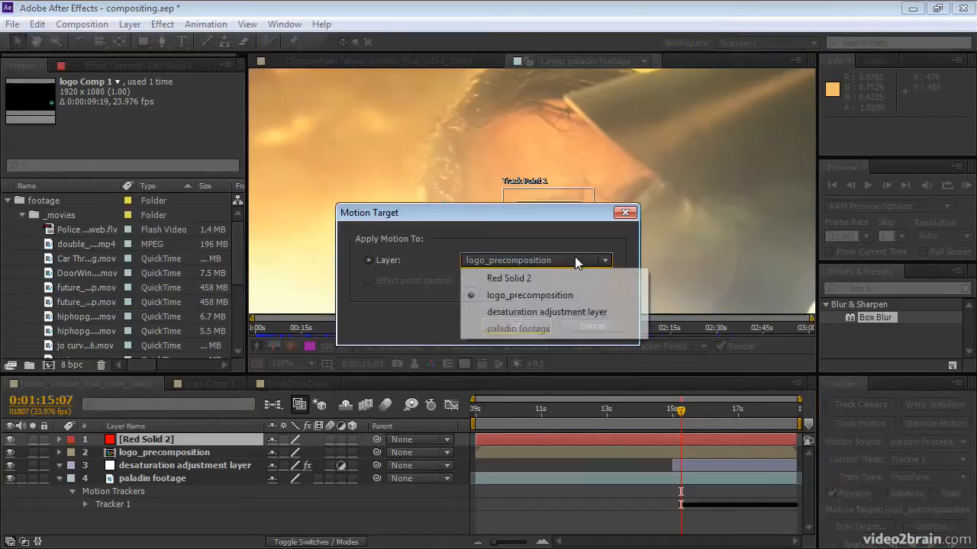
left_click(542, 278)
left_click(516, 325)
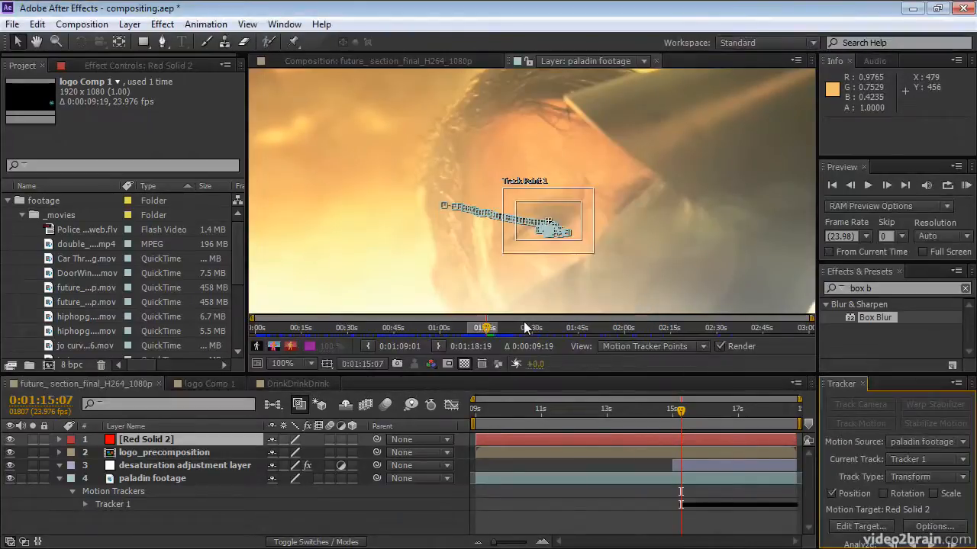
left_click_drag(868, 374, 864, 339)
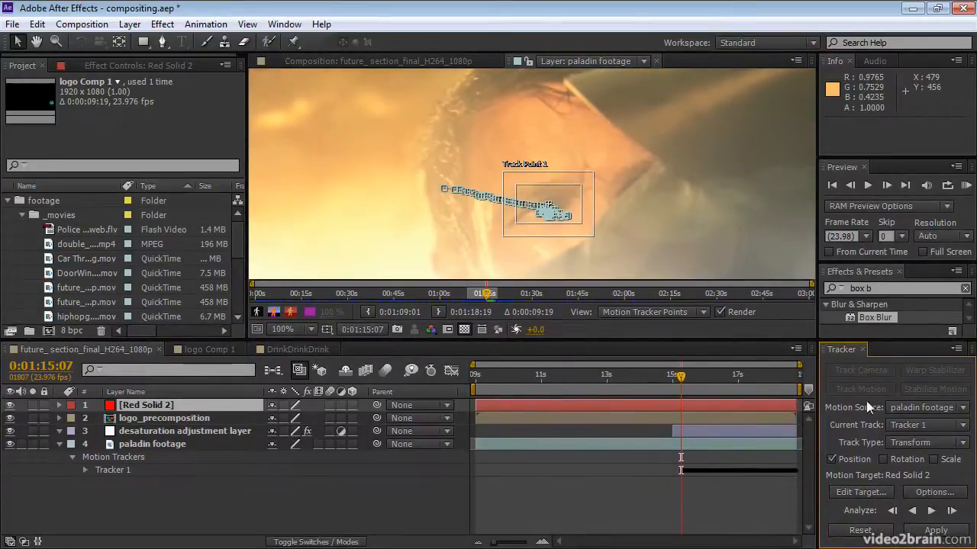
left_click(935, 531)
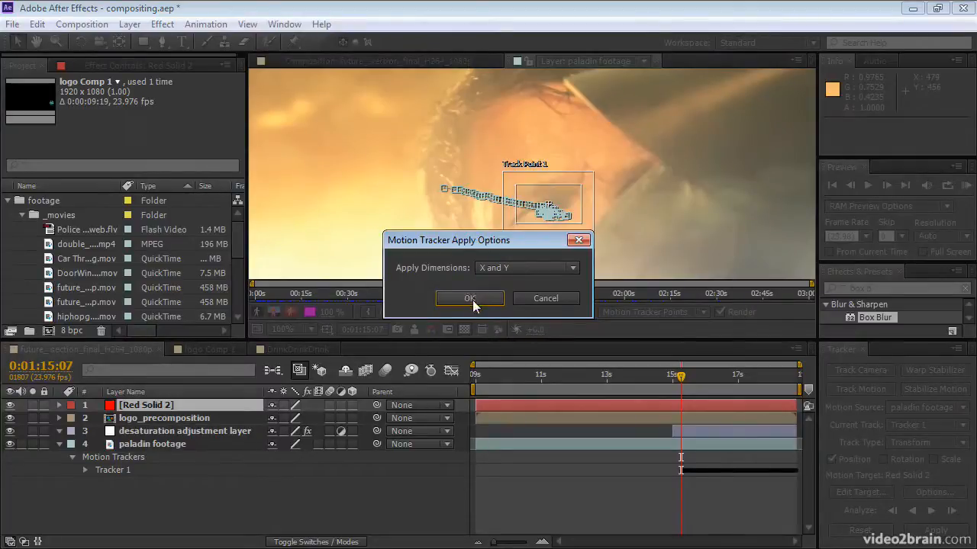
left_click(470, 299)
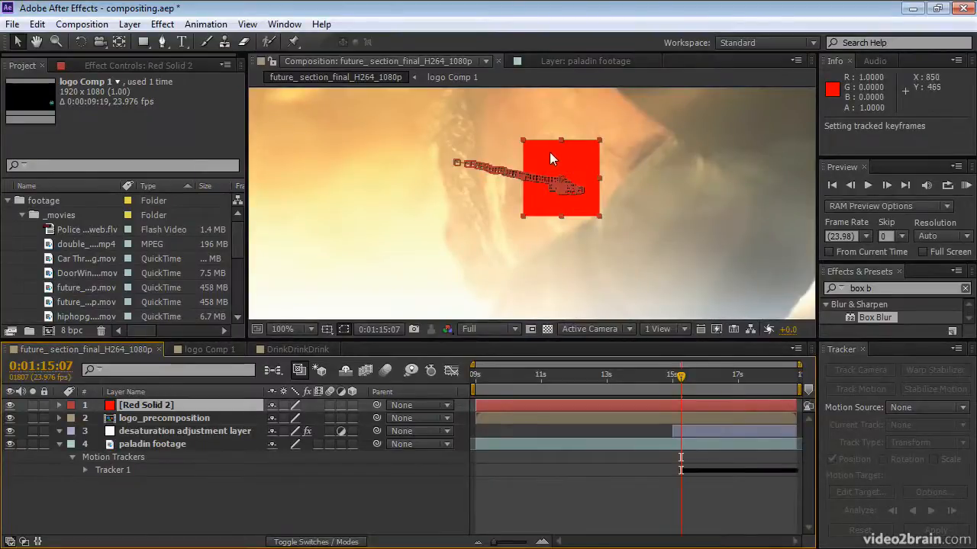
Move the current time to 0:01:18:19 and place Red Solid 2 directly below the desaturation adjustment layer.
scroll(579, 204, "down", 4)
scroll(580, 212, "up", 2)
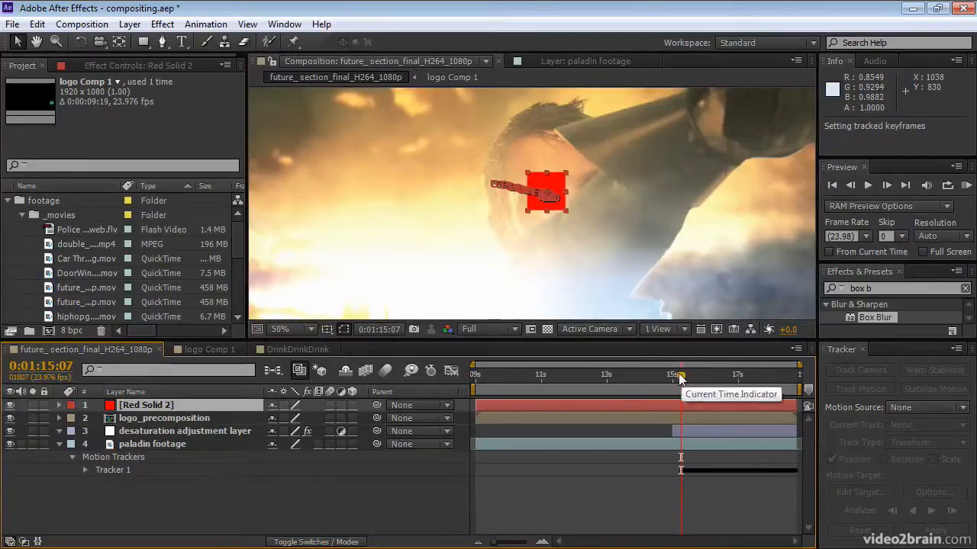
left_click_drag(682, 374, 797, 379)
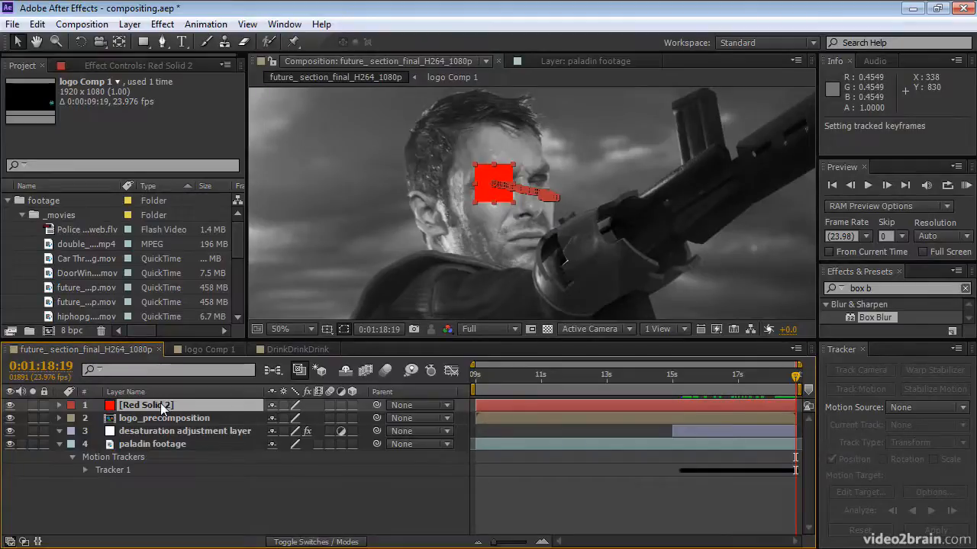
left_click_drag(160, 403, 160, 432)
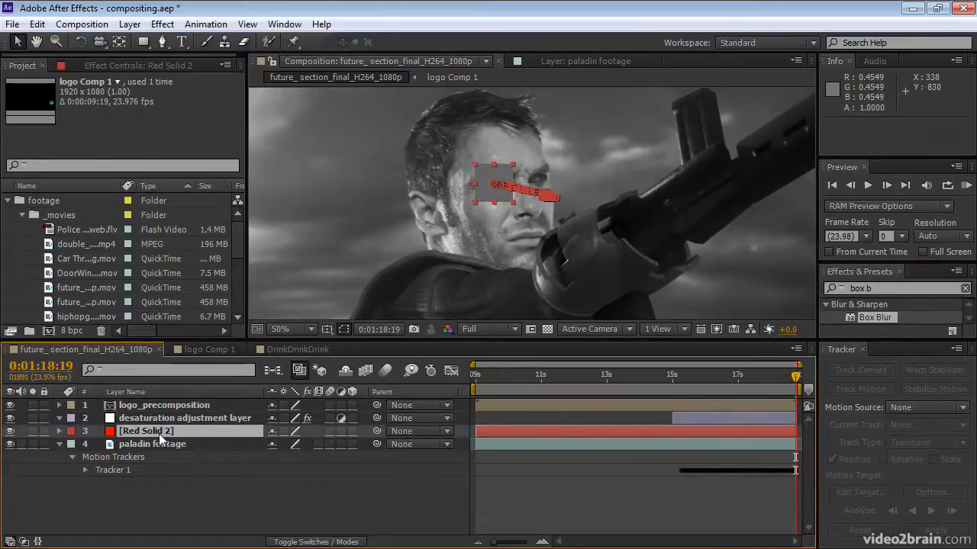
Shift all of Red Solid 2's position keyframes together to place it on the cheek at 732.0, 547.5, and make it an adjustment layer.
key("p")
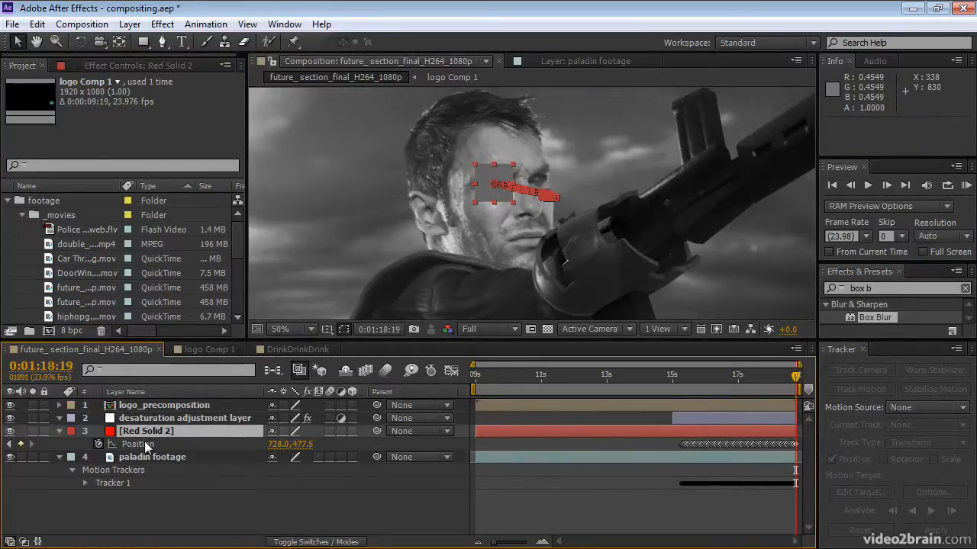
left_click(144, 441)
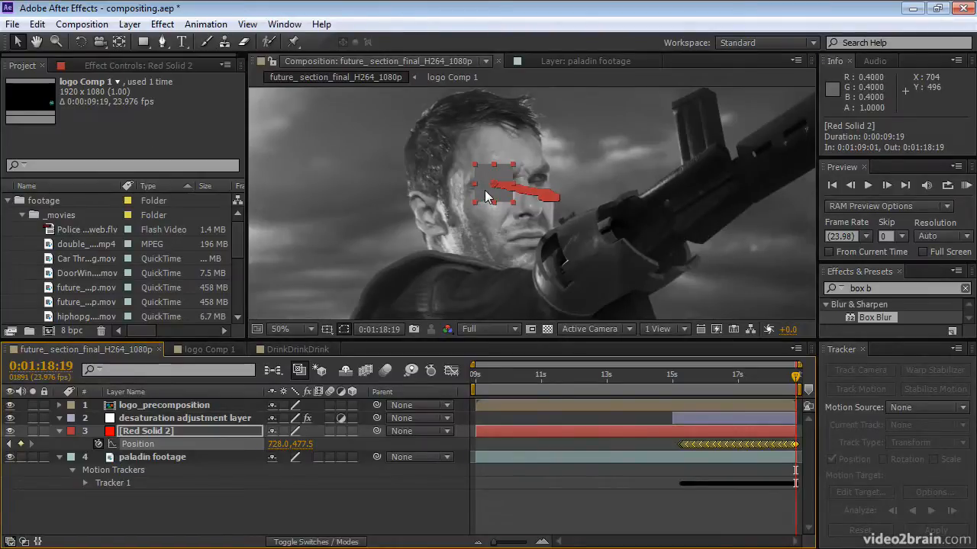
left_click_drag(485, 190, 487, 221)
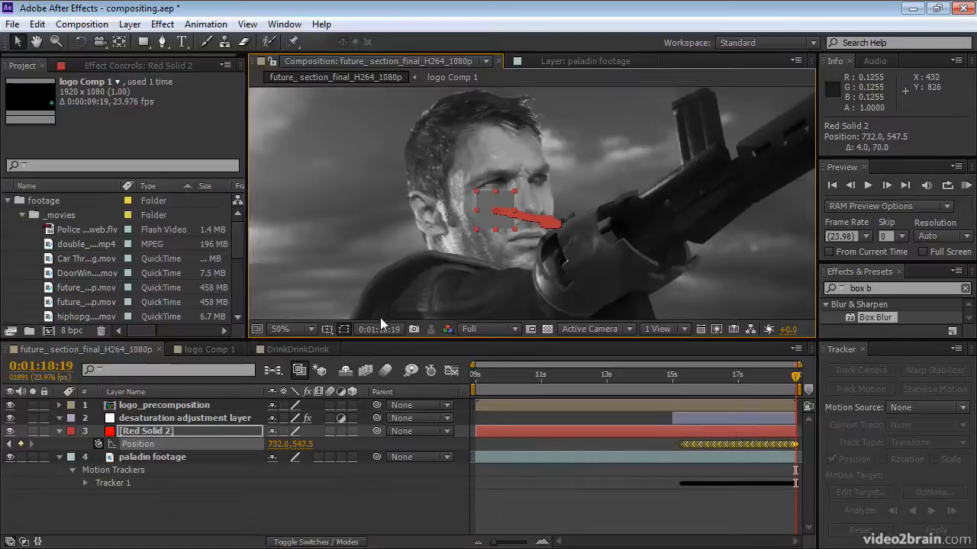
left_click(341, 432)
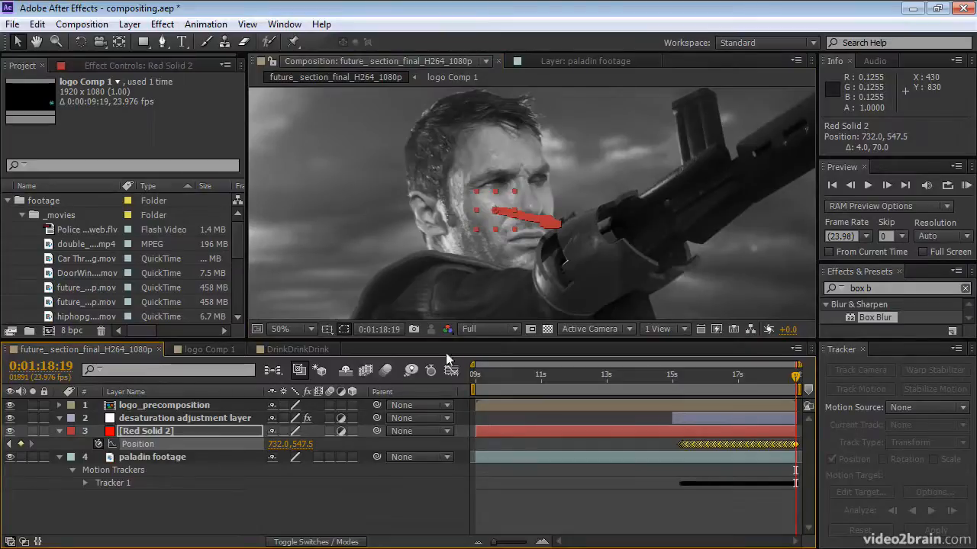
Draw a closed seven-point mask on Red Solid 2 with the Pen tool around the bright cheek highlight below the nearer eye.
left_click(509, 430)
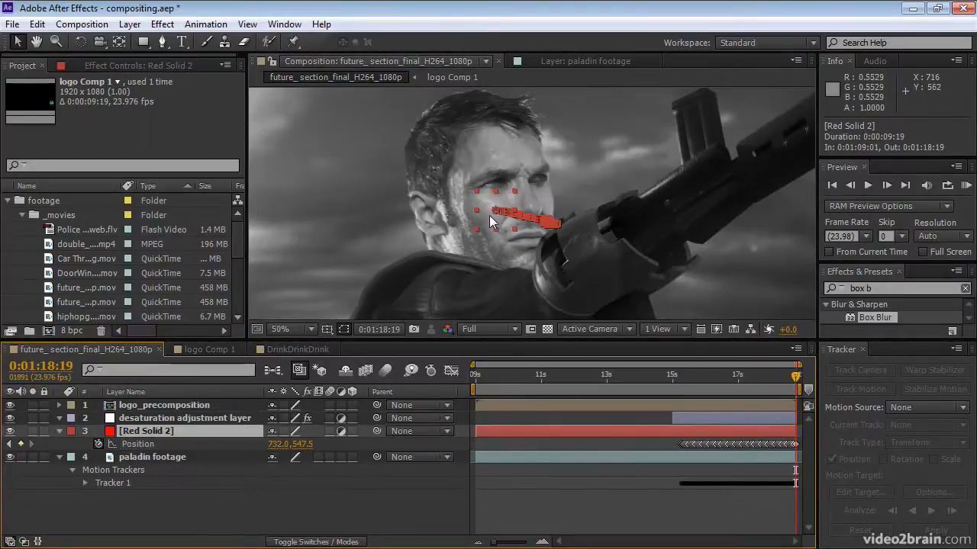
key("period")
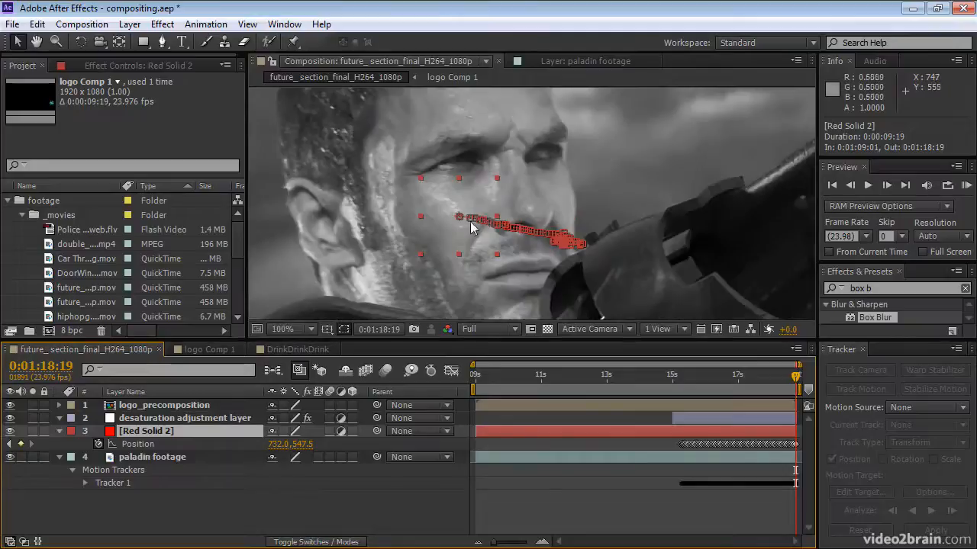
key("period")
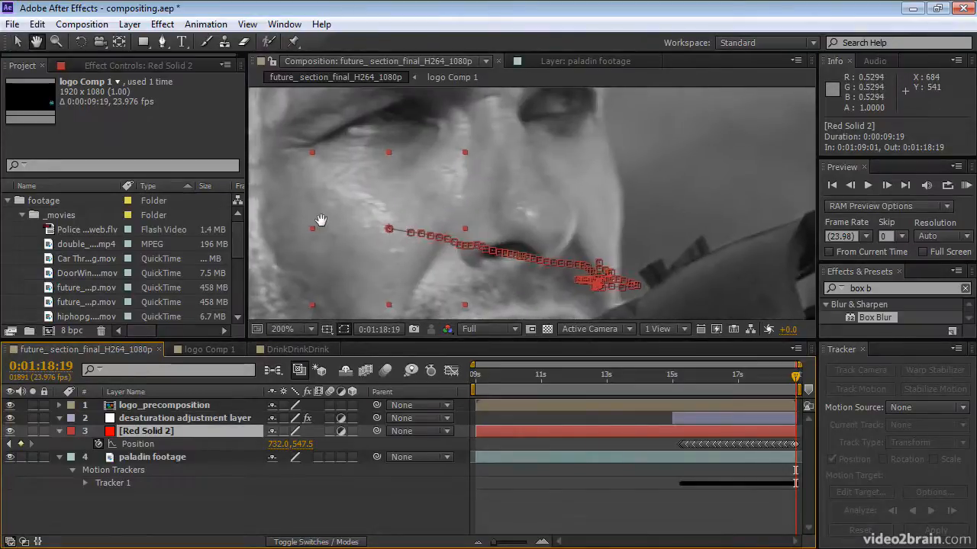
left_click_drag(321, 220, 402, 226)
left_click(161, 42)
left_click(407, 192)
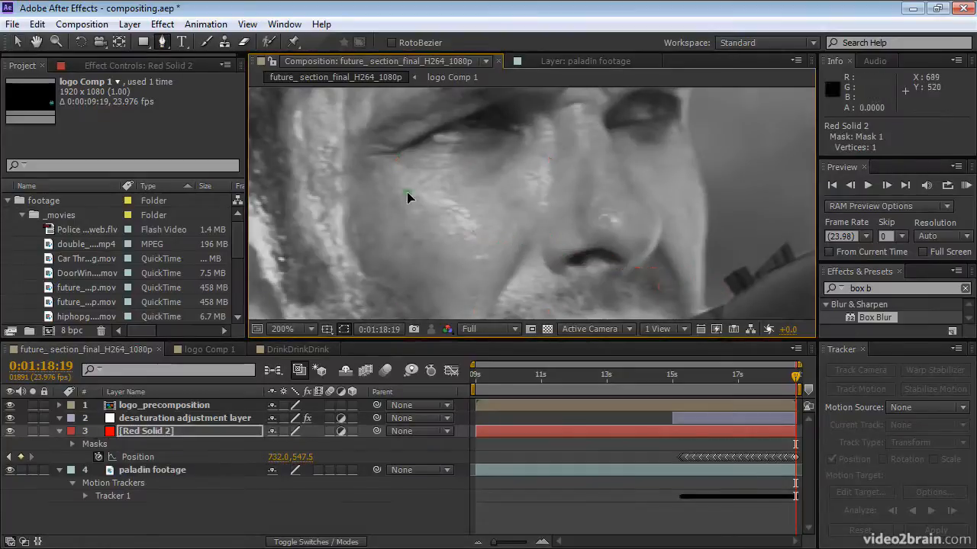
left_click(427, 233)
left_click(462, 257)
left_click(491, 264)
left_click(492, 224)
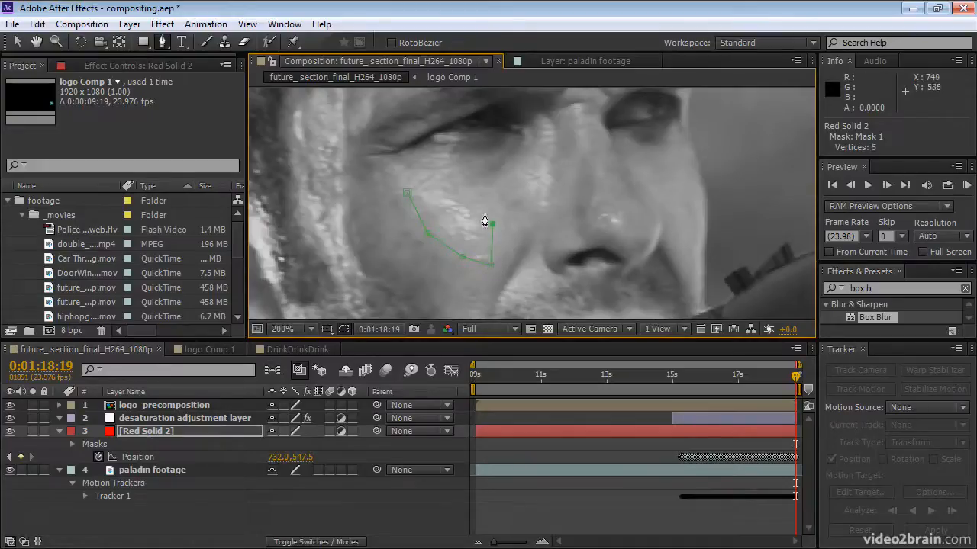
left_click(474, 195)
left_click(445, 185)
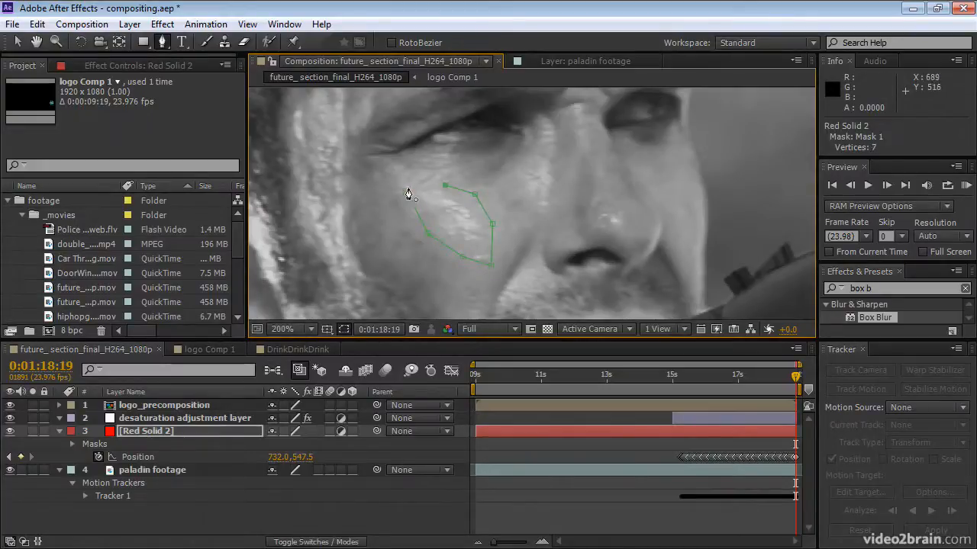
left_click(408, 193)
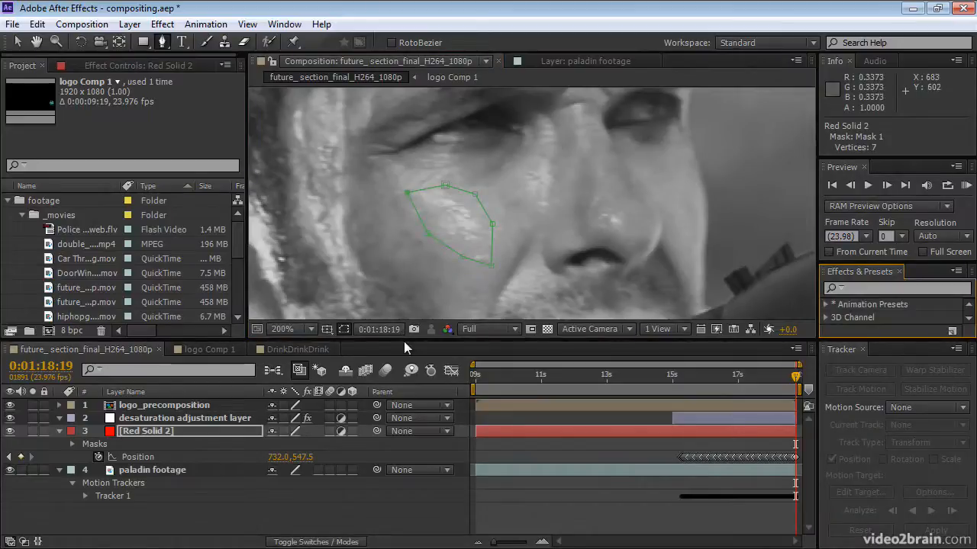
Search the effects for box blur and apply Box Blur to Red Solid 2.
left_click_drag(402, 338, 404, 382)
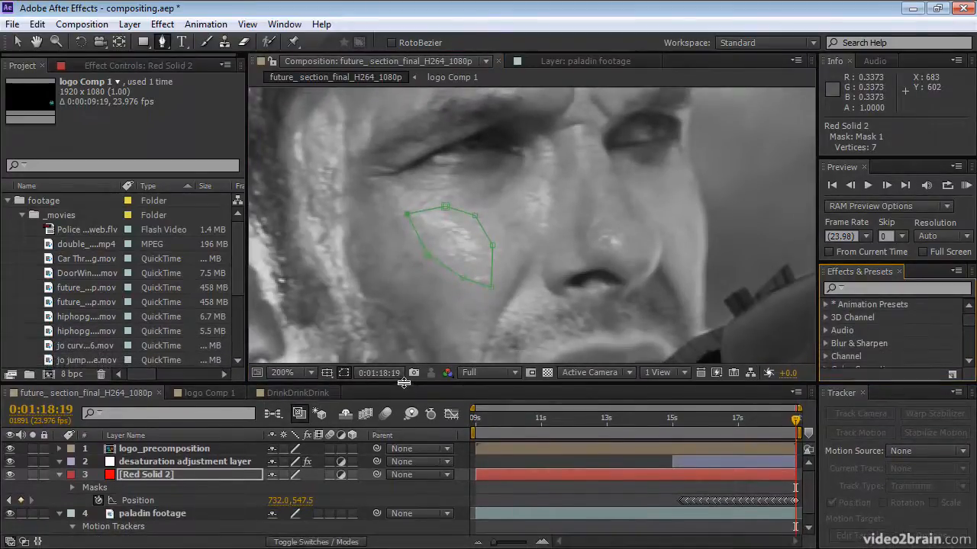
left_click(864, 290)
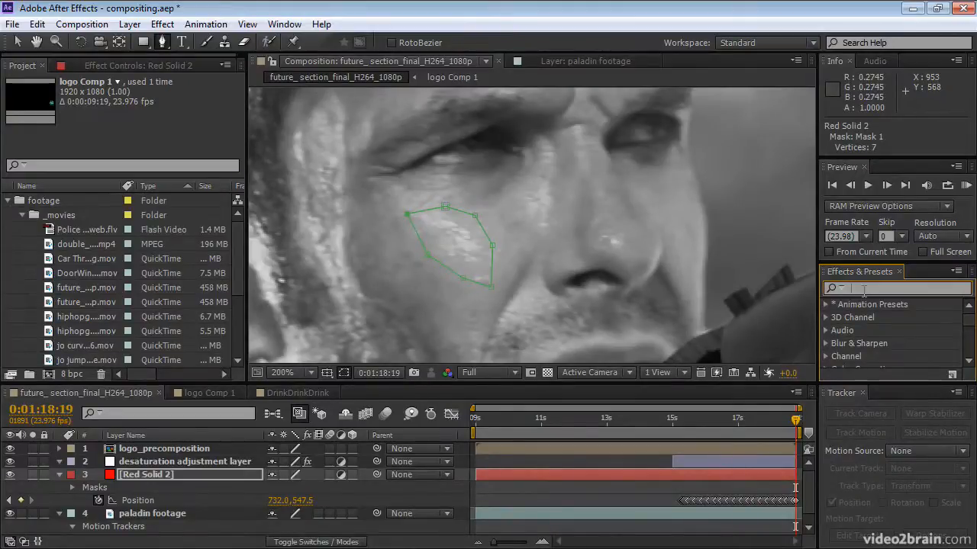
type("box blur")
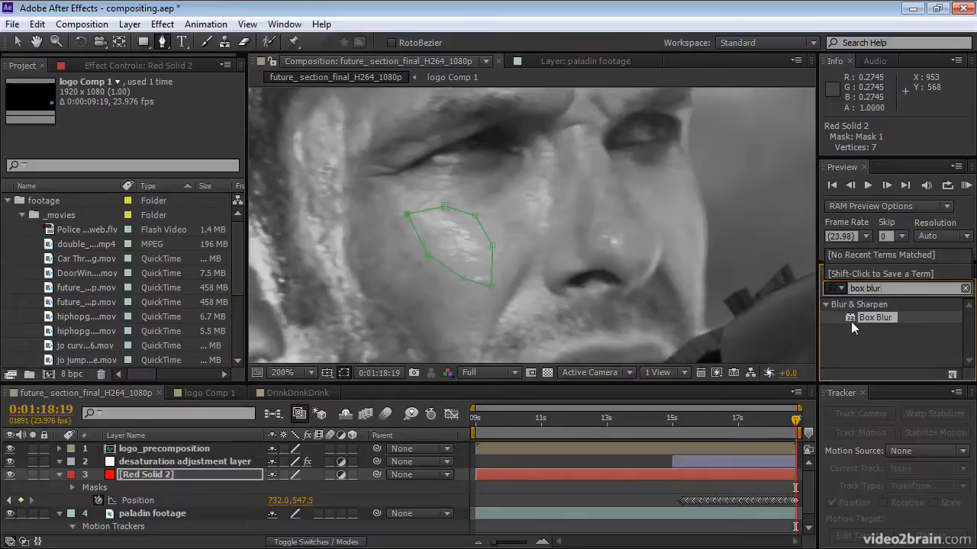
left_click_drag(851, 321, 692, 475)
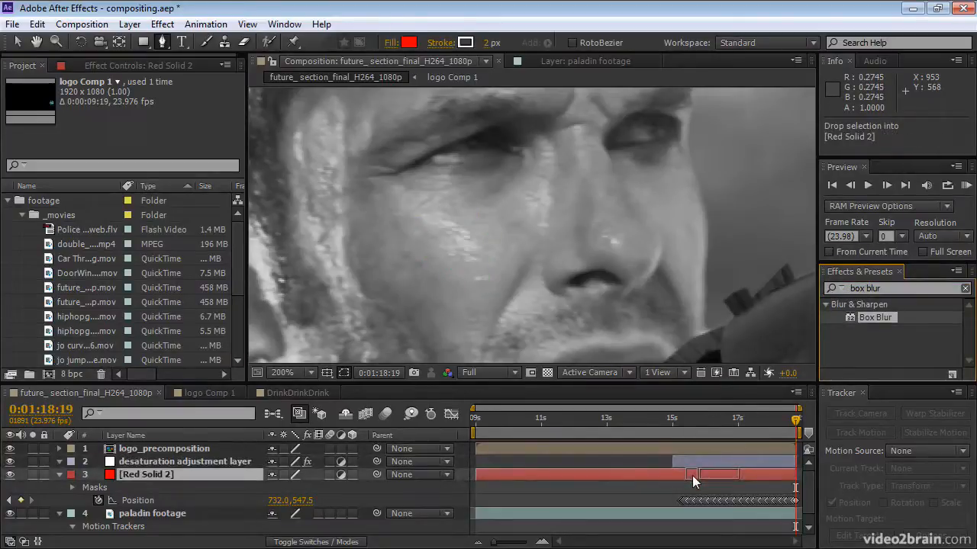
Set the Box Blur's Blur Radius to 3 and Iterations to 2, and compare the cheek with the effect off and on.
left_click(141, 107)
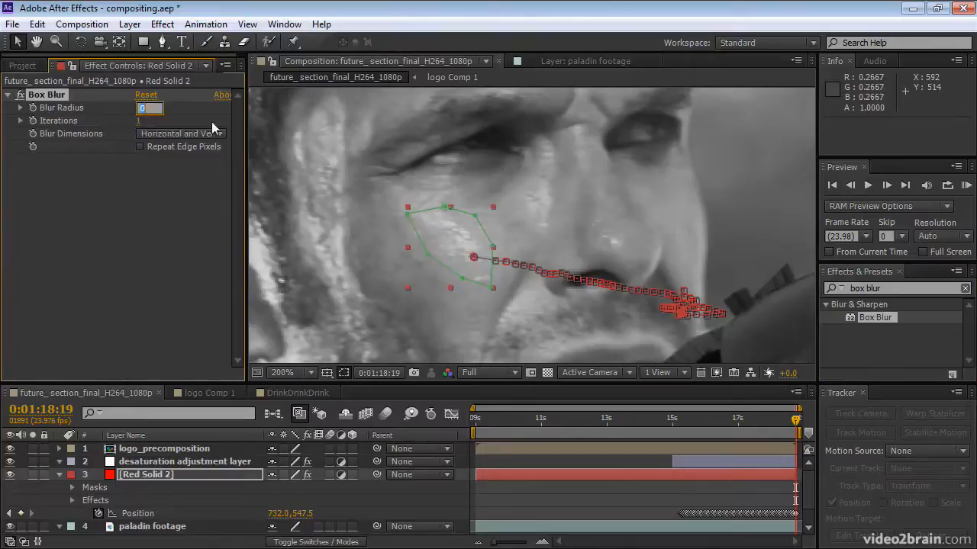
type("3")
left_click(142, 122)
type("2")
key("Return")
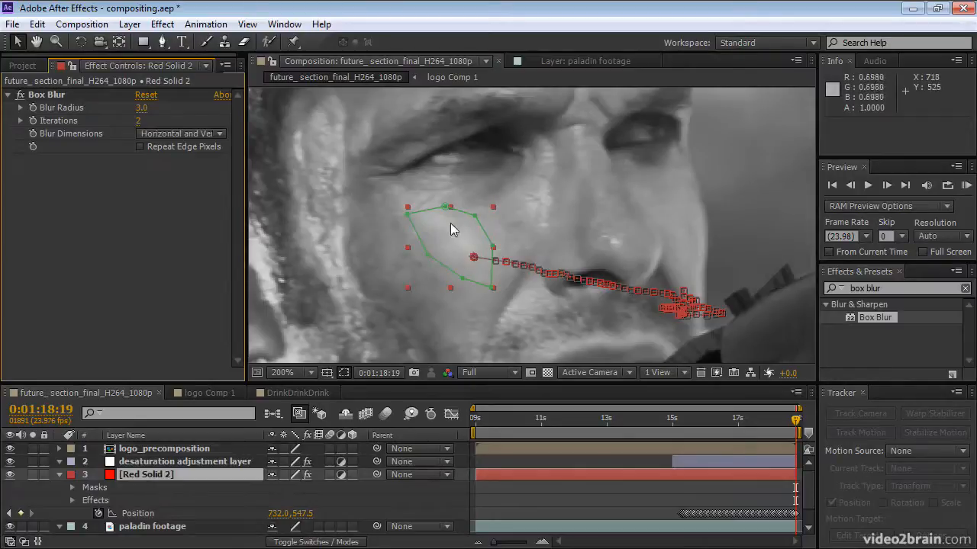
left_click(20, 98)
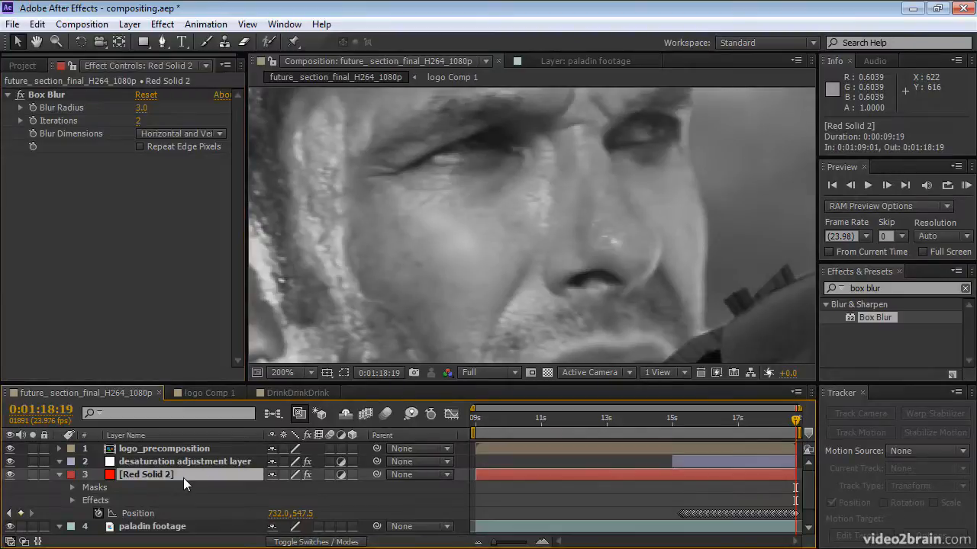
Reveal Mask 1's feather on Red Solid 2 and set it to 3 pixels.
key("f")
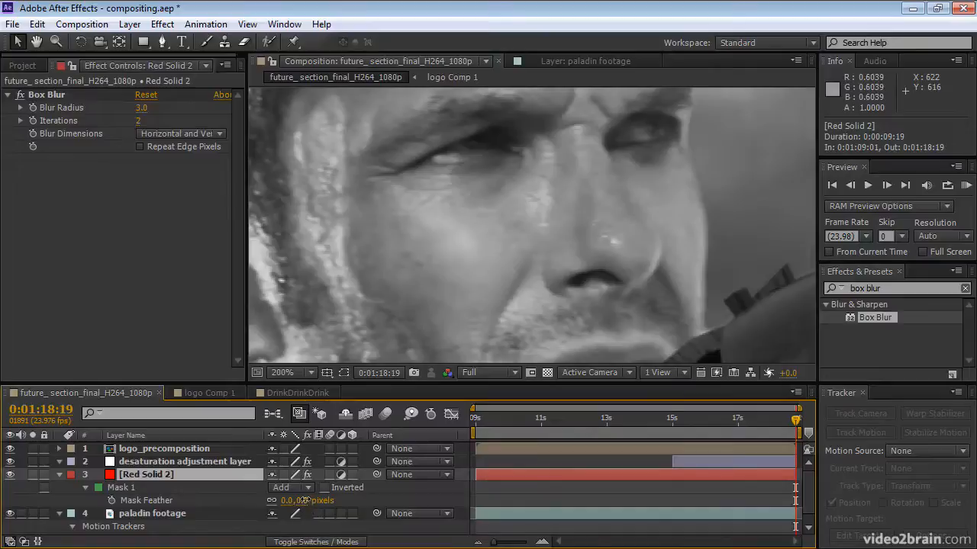
left_click_drag(303, 501, 310, 500)
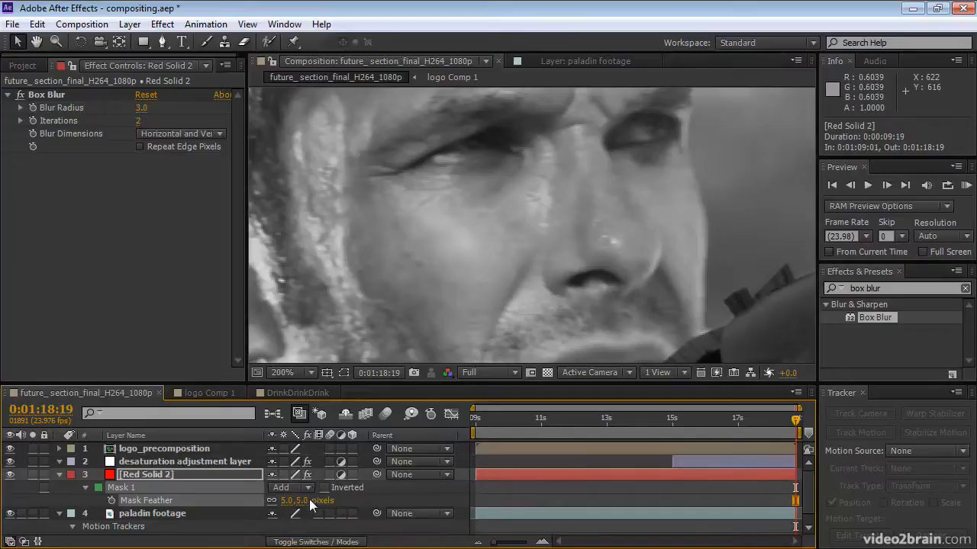
left_click(304, 500)
type("3")
left_click(377, 500)
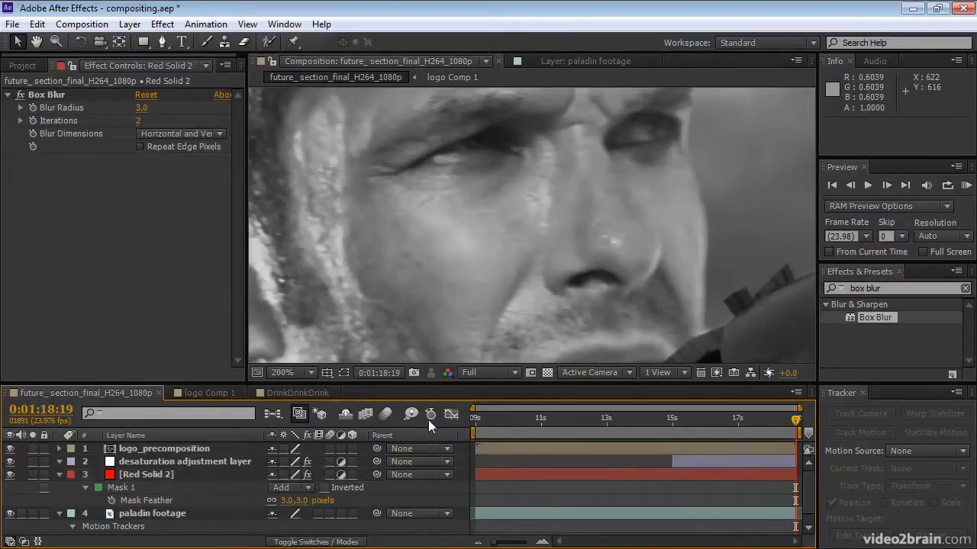
Compare the face with Box Blur off and on at 0:01:18:19 and 0:01:16:20, and check the blend back to 0:01:15:18.
scroll(502, 237, "down", 2)
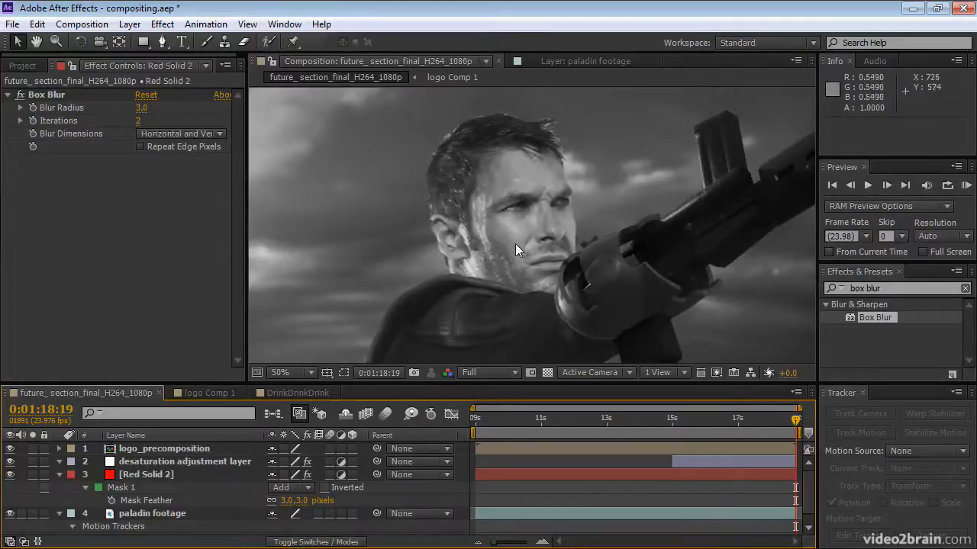
left_click(20, 95)
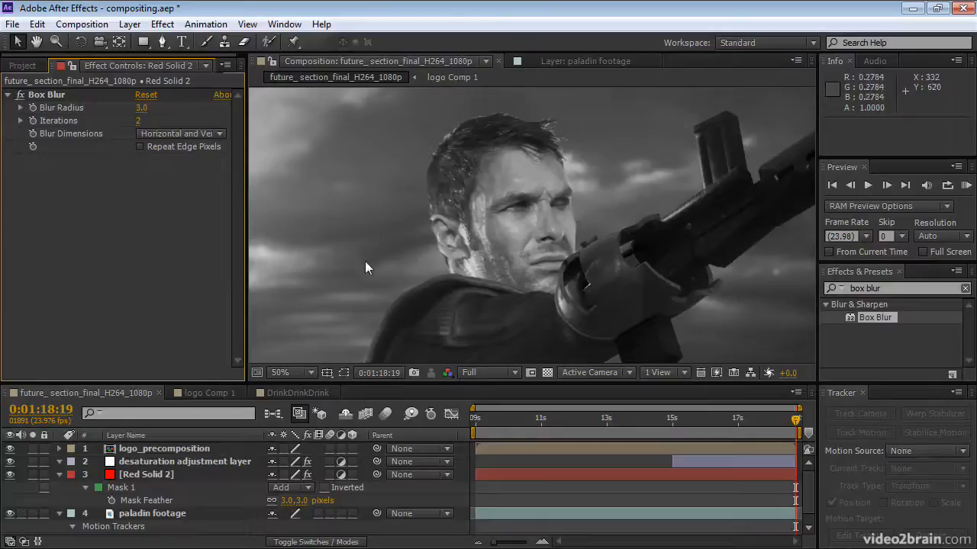
left_click_drag(796, 424, 731, 422)
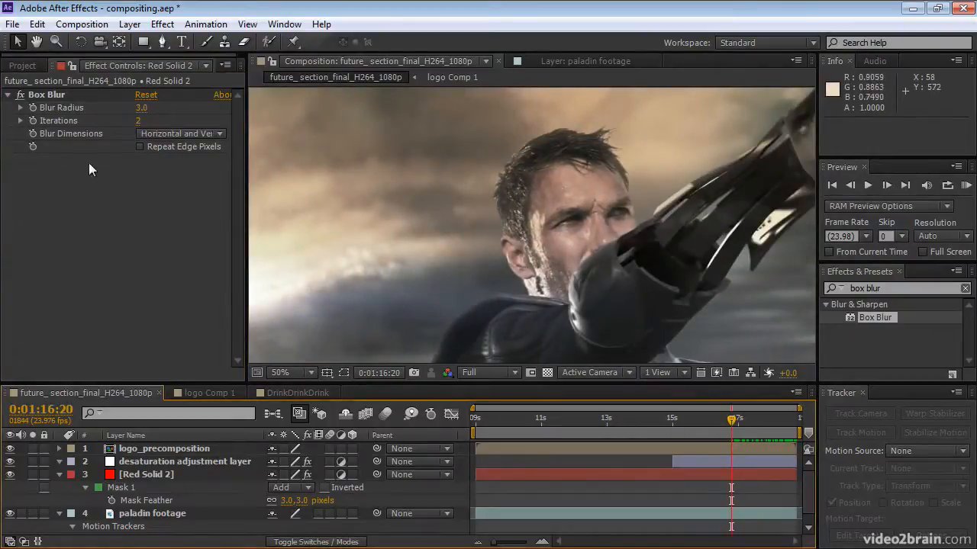
left_click(22, 98)
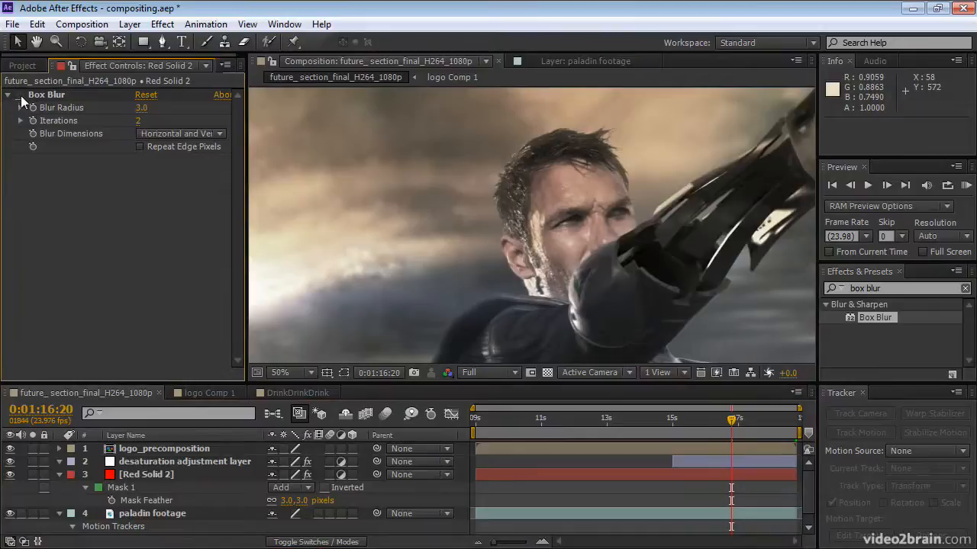
left_click(21, 96)
left_click_drag(729, 422, 696, 429)
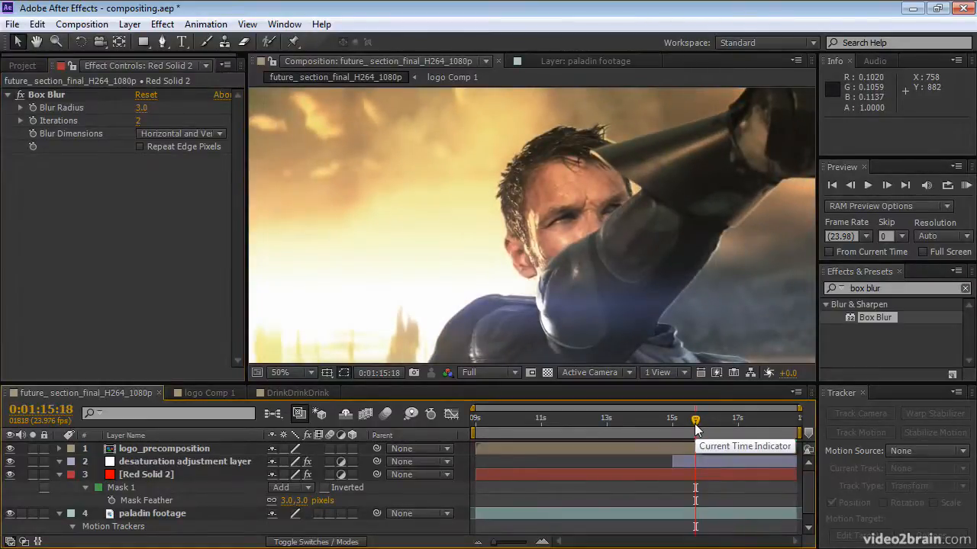
Turn off Keyframes, Motion Paths and Motion Path Tangents in the View Options, and reselect Red Solid 2.
left_click(632, 472)
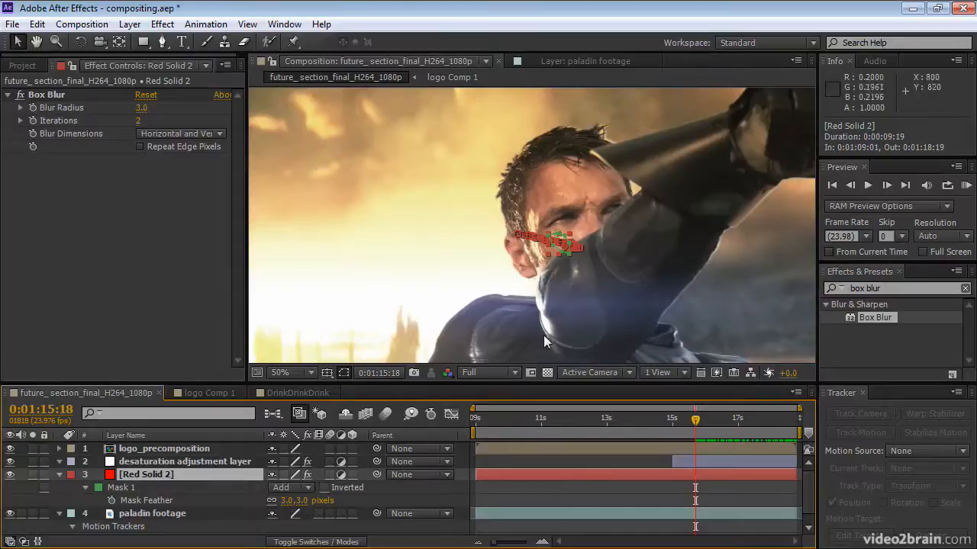
left_click(250, 26)
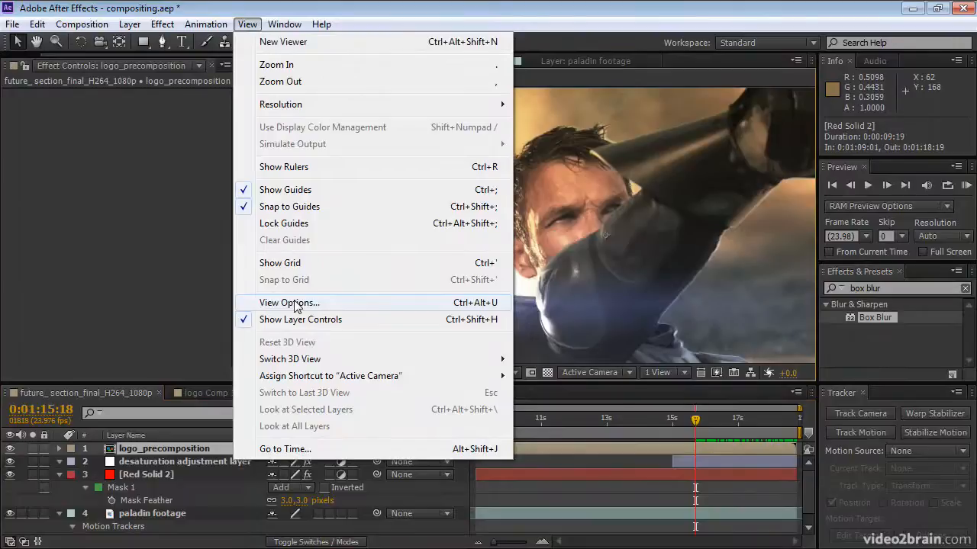
left_click(295, 303)
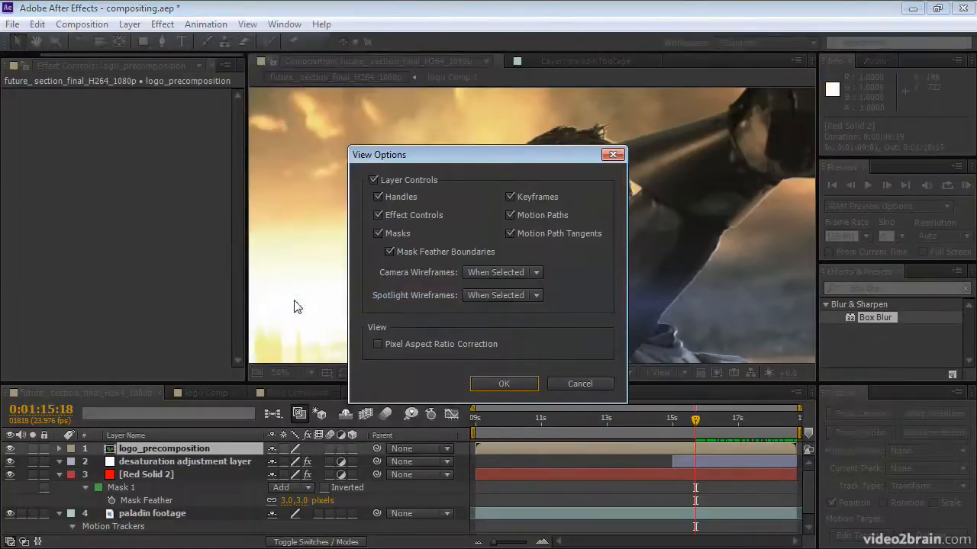
left_click(510, 214)
left_click(509, 232)
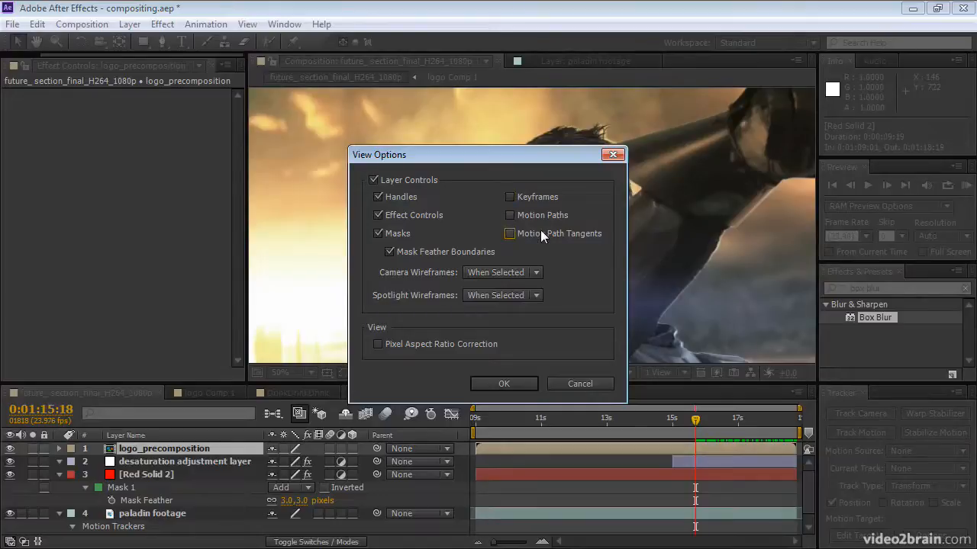
left_click(504, 383)
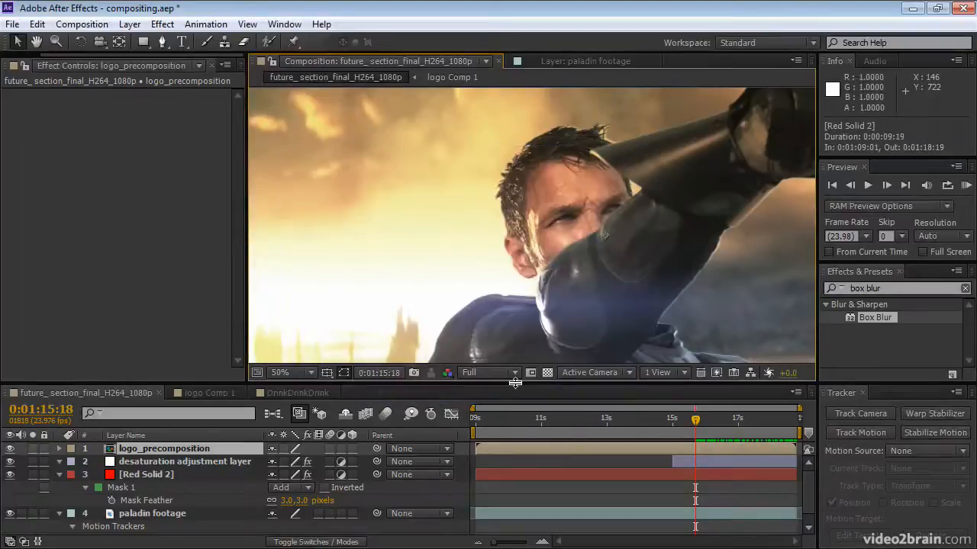
left_click(533, 475)
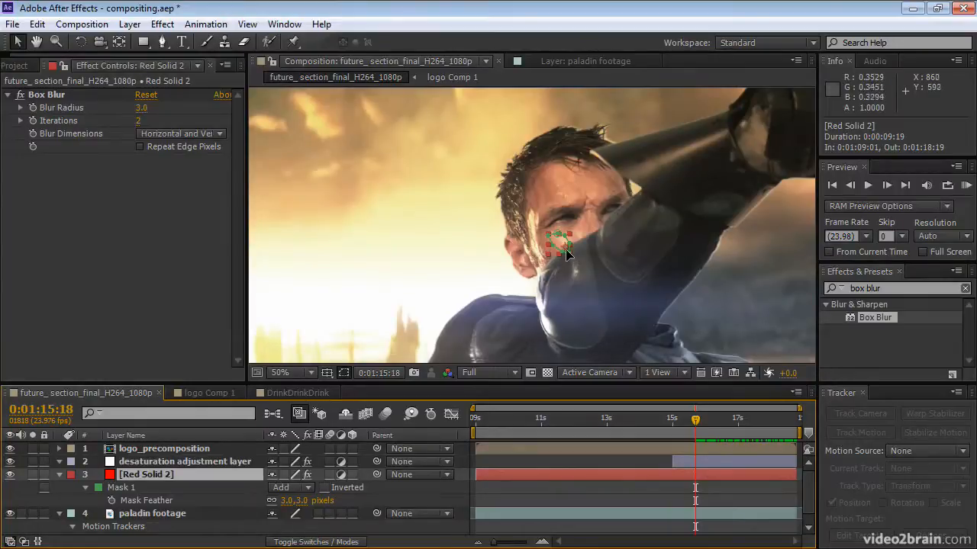
Go to 0:01:15:08, frame the cheek at 200%, and enable Mask Path keyframing for Mask 1 on Red Solid 2.
left_click_drag(696, 421, 683, 418)
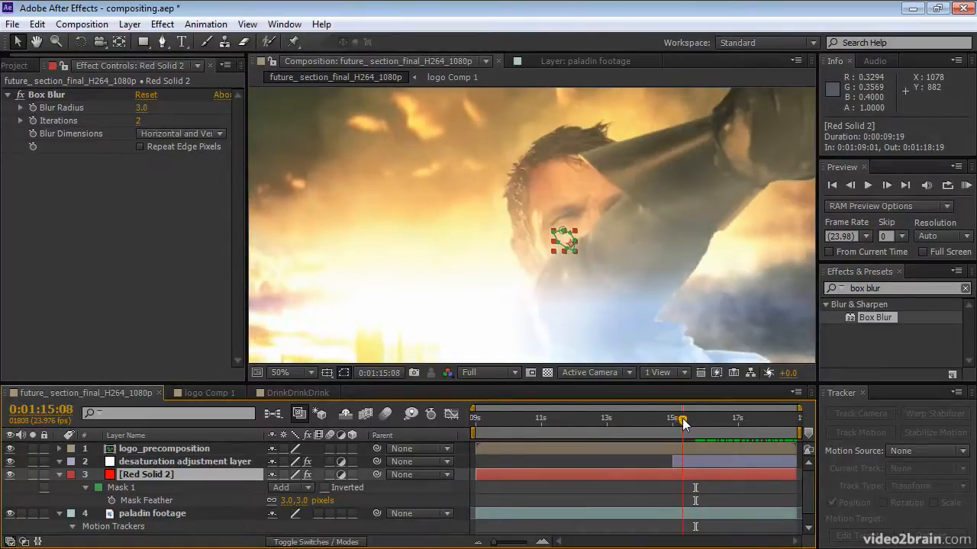
key("period")
key("period")
key("comma")
key("period")
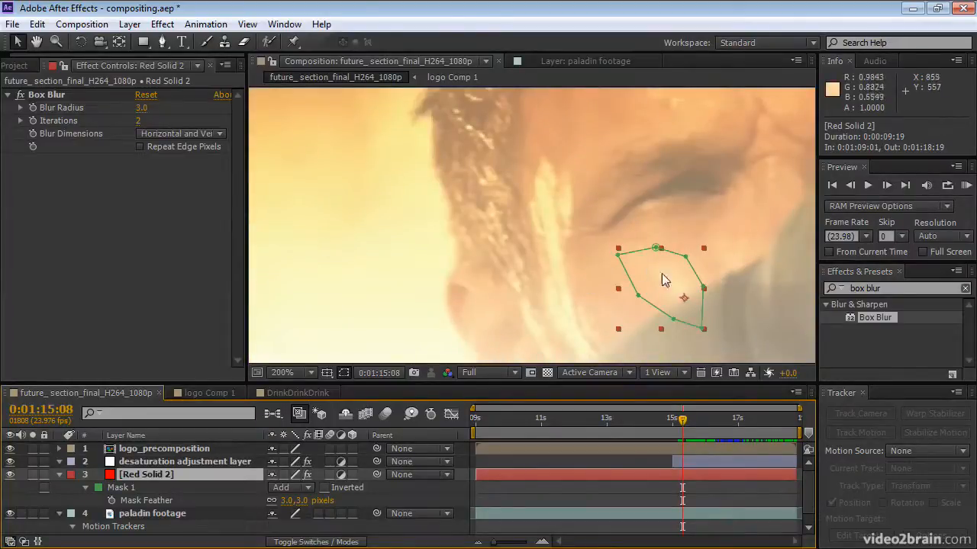
left_click_drag(676, 290, 576, 206)
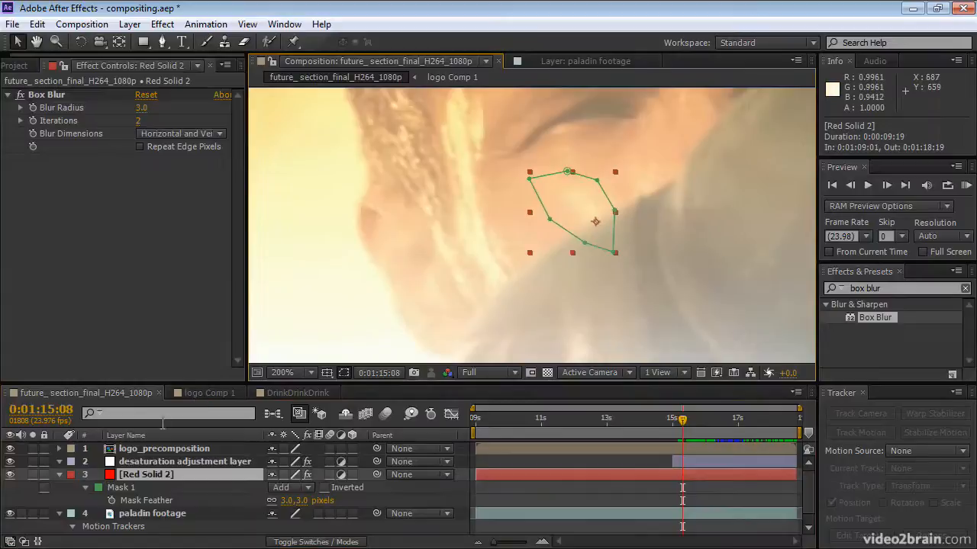
left_click(85, 488)
left_click(111, 489)
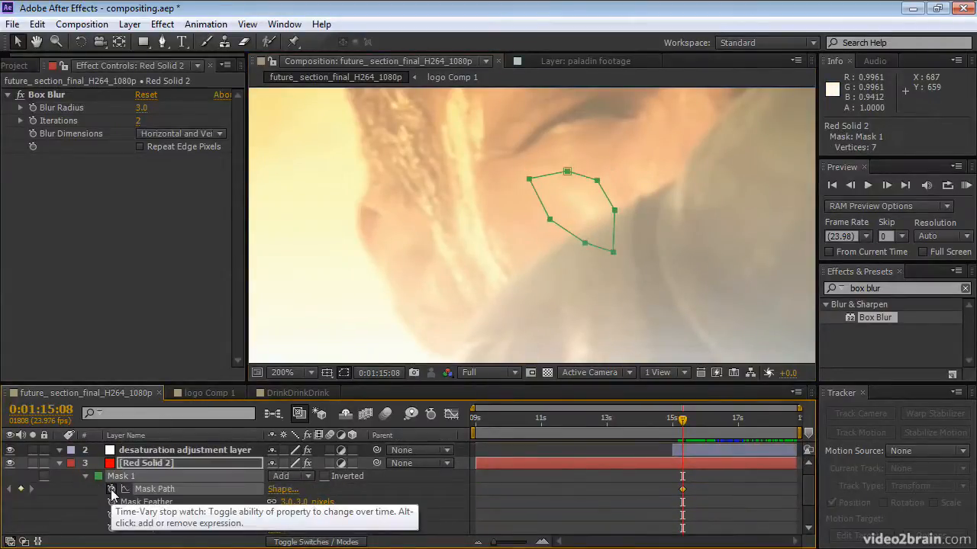
Shift Mask 1 slightly up and away from the arm, and scale it to 98.4% at 0:01:15:08.
left_click(614, 253)
left_click_drag(614, 252, 608, 246)
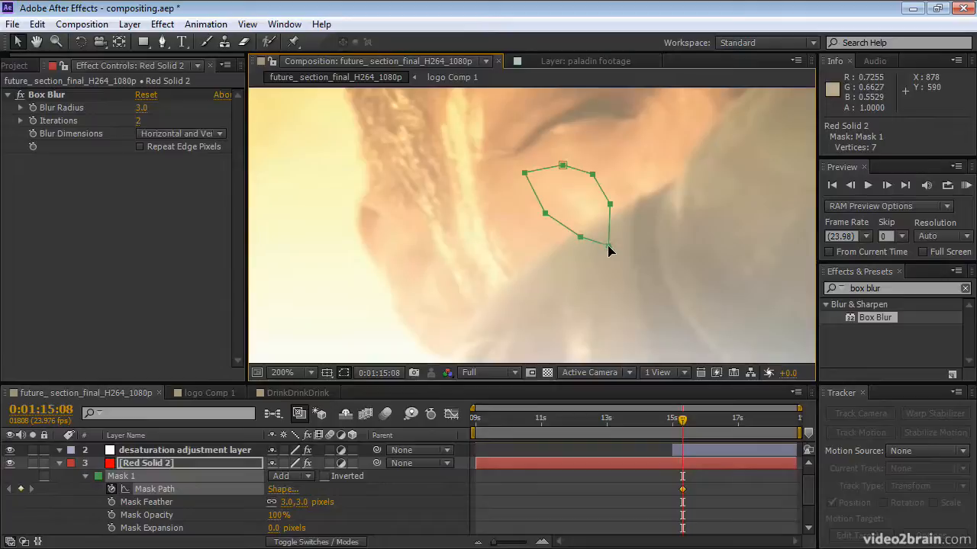
double_click(608, 247)
left_click_drag(608, 246, 609, 245)
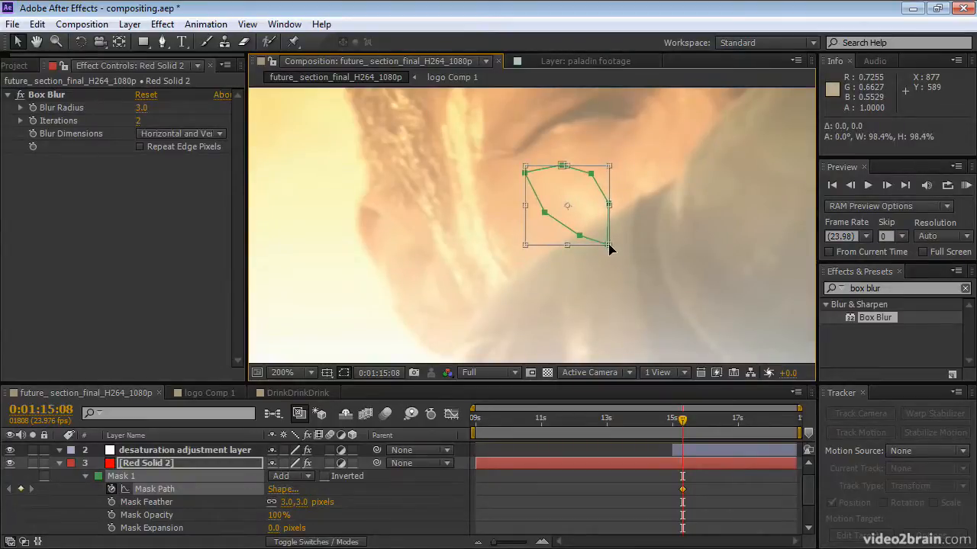
key("Return")
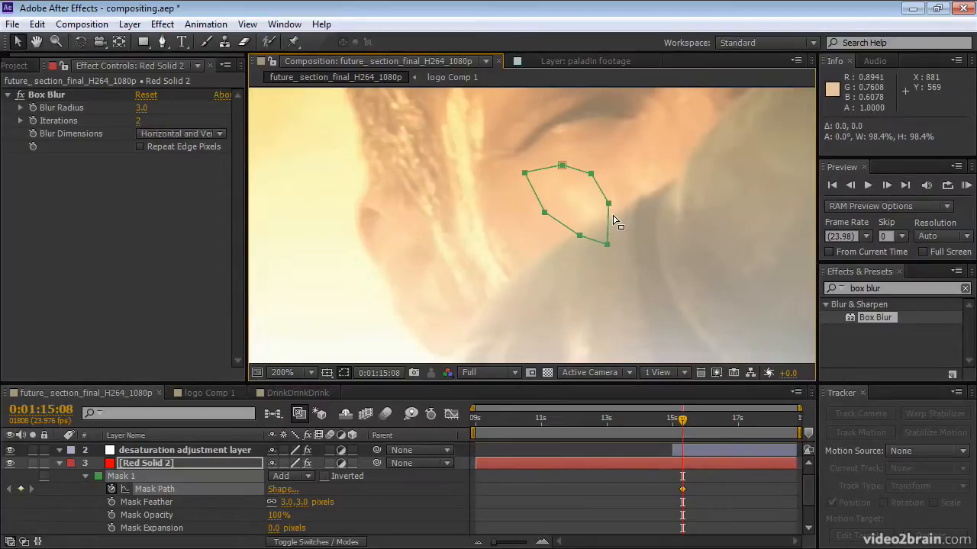
Pull Mask 1's lower vertices off the arm and onto the cheek at 0:01:15:08.
left_click(576, 264)
left_click_drag(606, 248, 602, 237)
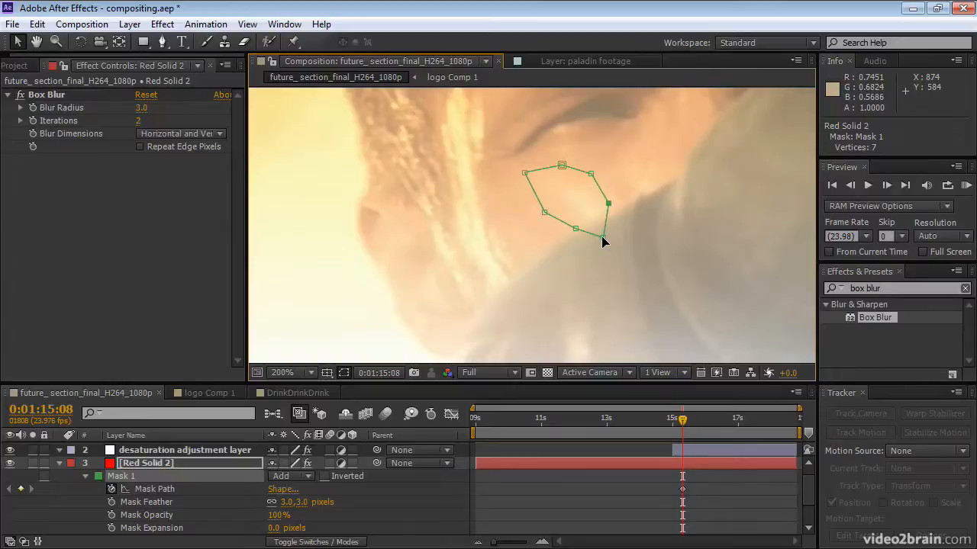
left_click_drag(602, 242, 595, 227)
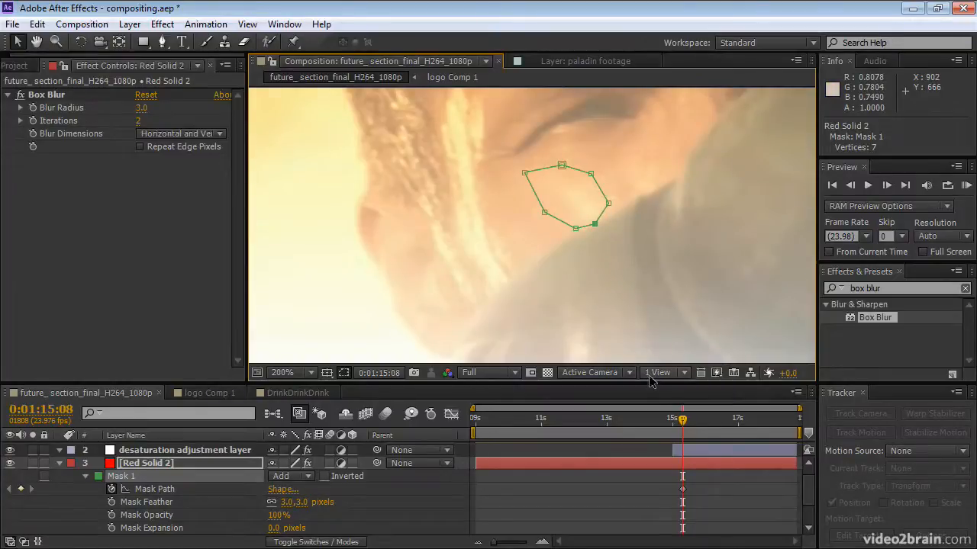
Extend Mask 1's arm-side vertex to the sleeve edge at 0:01:15:11 and tuck in its lower vertex at 0:01:15:13.
key("Page_Down")
key("Page_Down")
key("Page_Down")
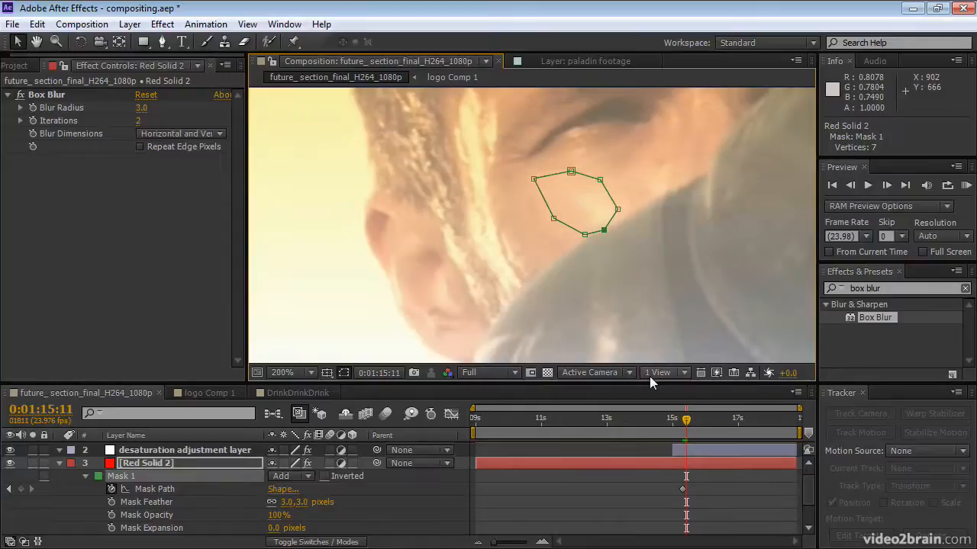
left_click_drag(618, 209, 624, 214)
key("Page_Down")
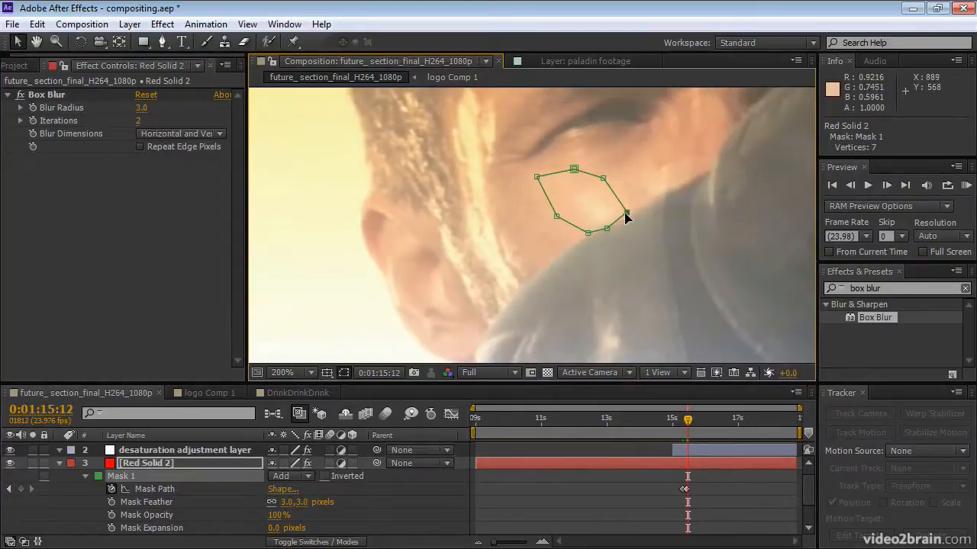
key("Page_Down")
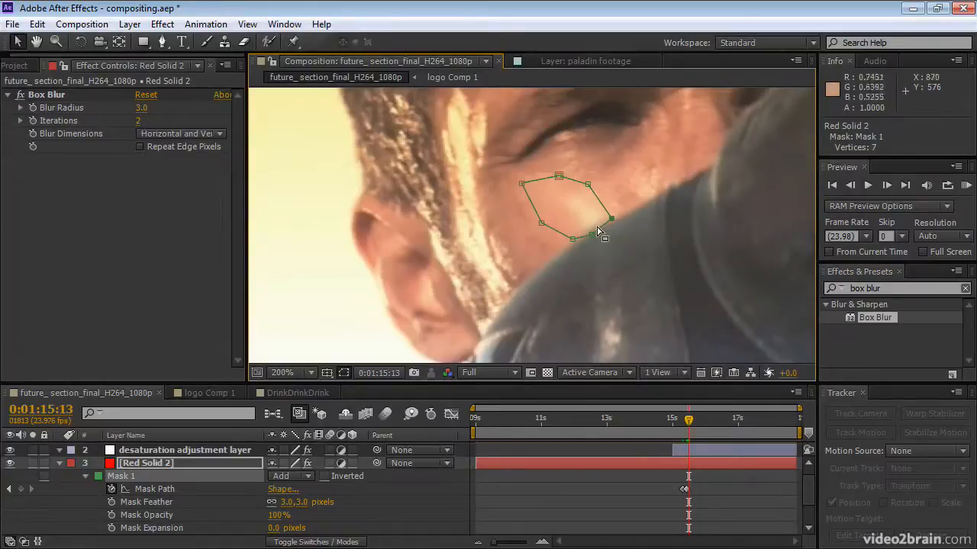
left_click_drag(590, 232, 589, 230)
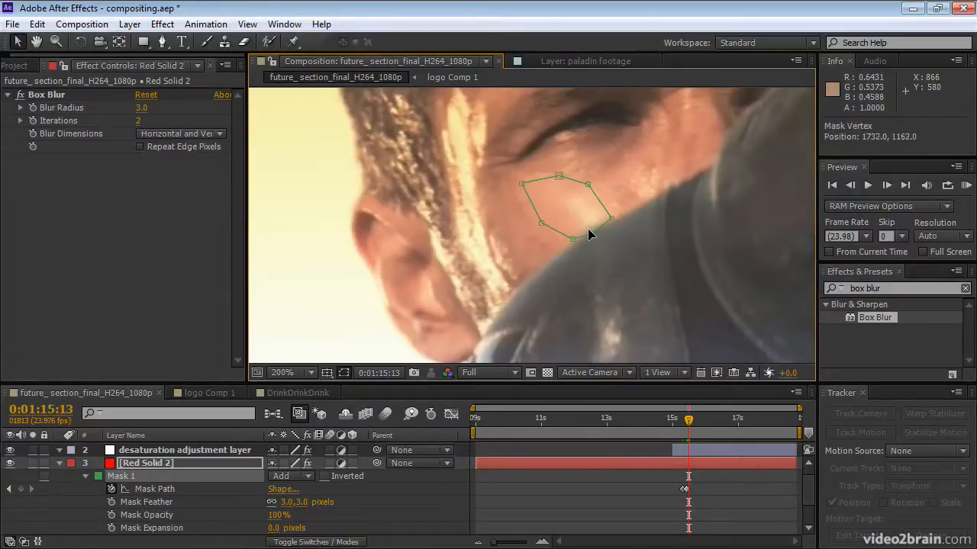
Fine-tune Mask 1's lower vertices along the sleeve edge at 0:01:15:16 and 0:01:15:18.
key("Page_Down")
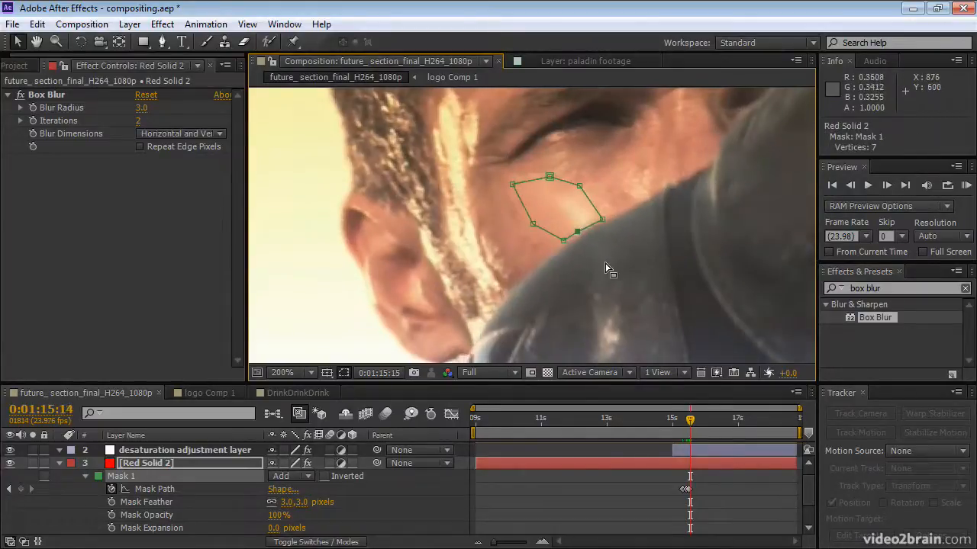
key("Page_Down")
key("Page_Down")
left_click(575, 231)
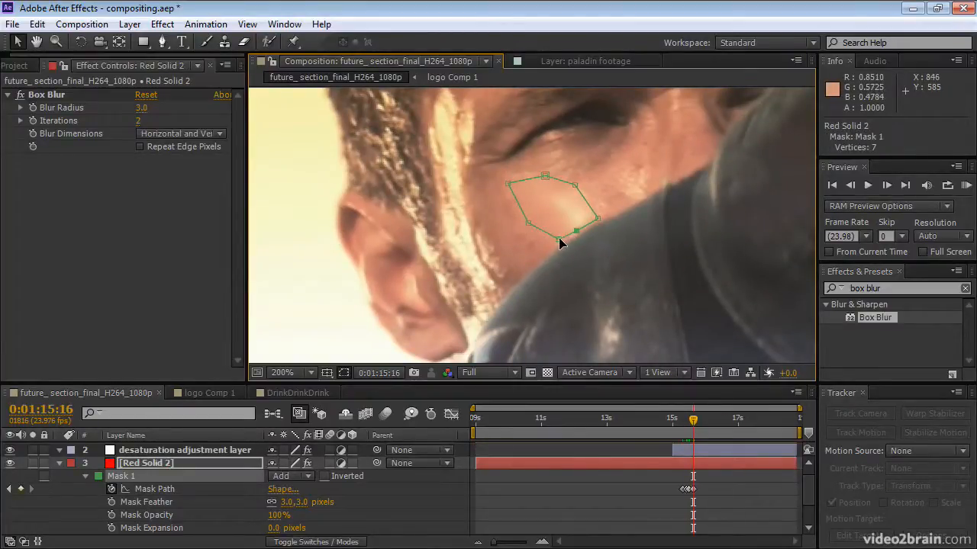
left_click(559, 240)
key("Page_Down")
key("Page_Down")
left_click(574, 233)
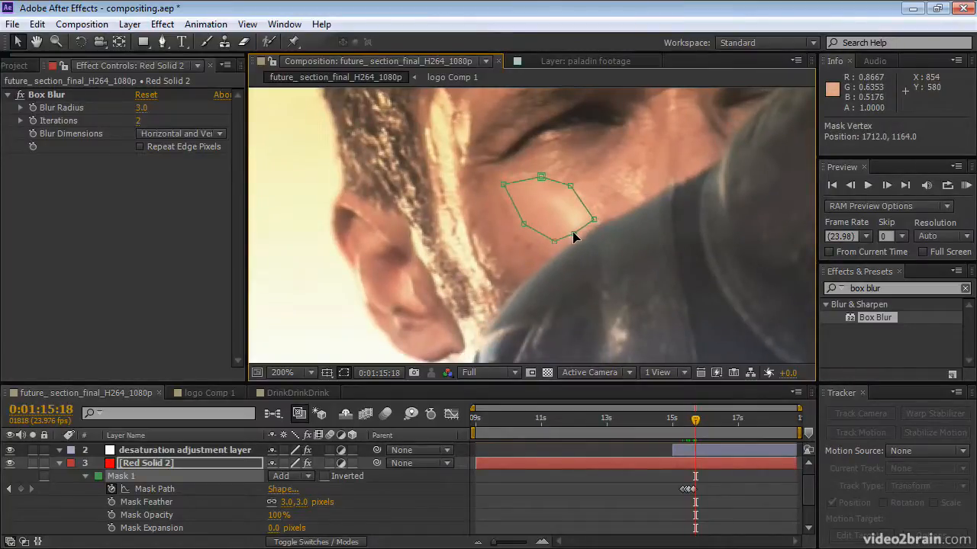
Refine Mask 1's lower and arm-side vertices at 0:01:15:19 and 0:01:15:21 to follow the sleeve edge.
key("Page_Down")
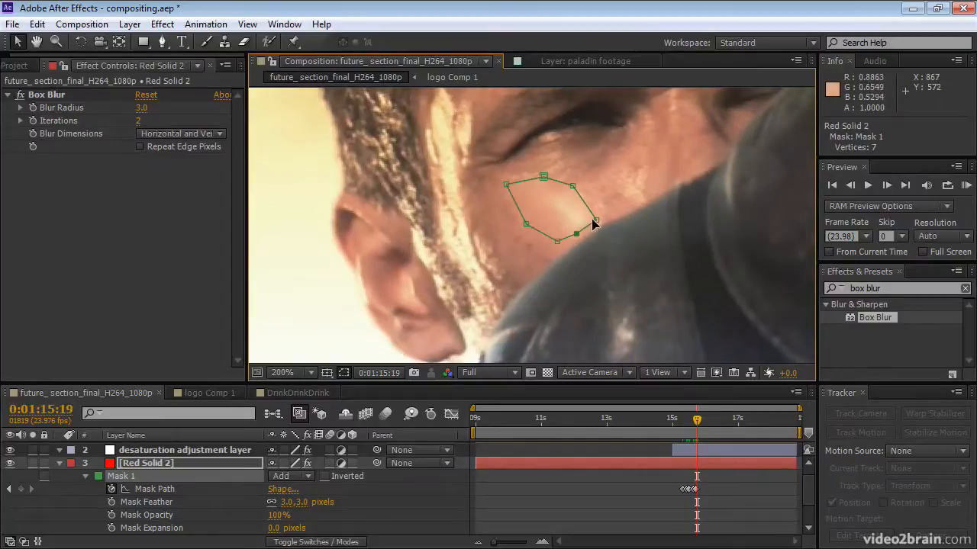
left_click(596, 220)
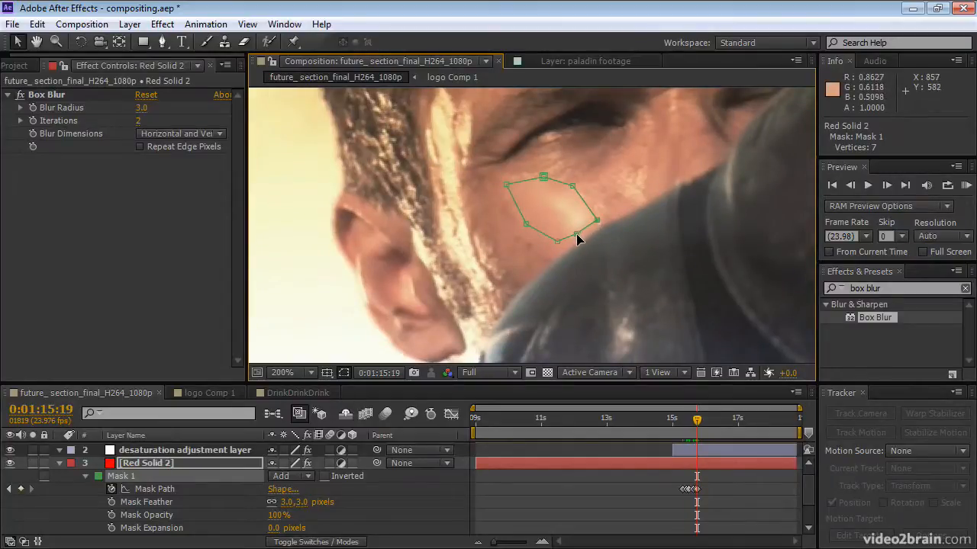
left_click(557, 242)
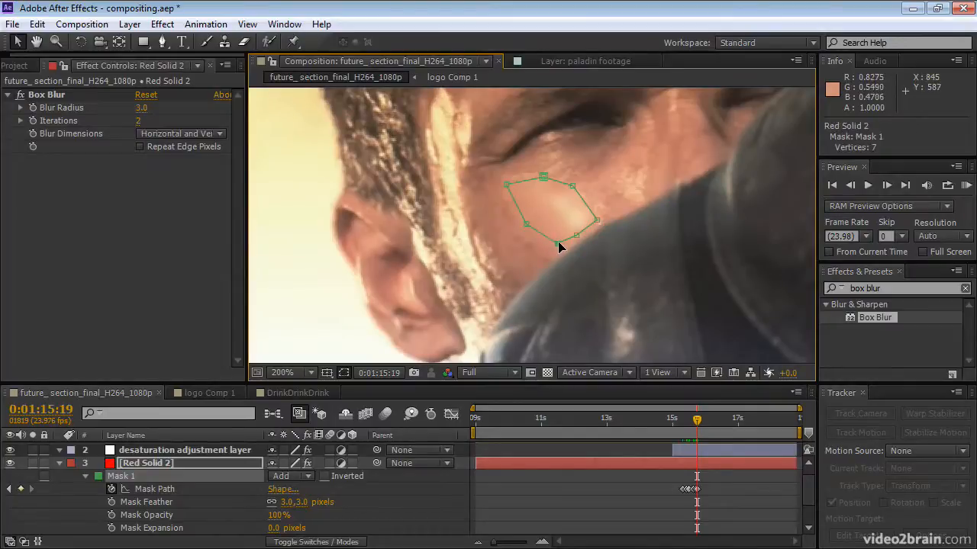
key("Page_Down")
key("Page_Down")
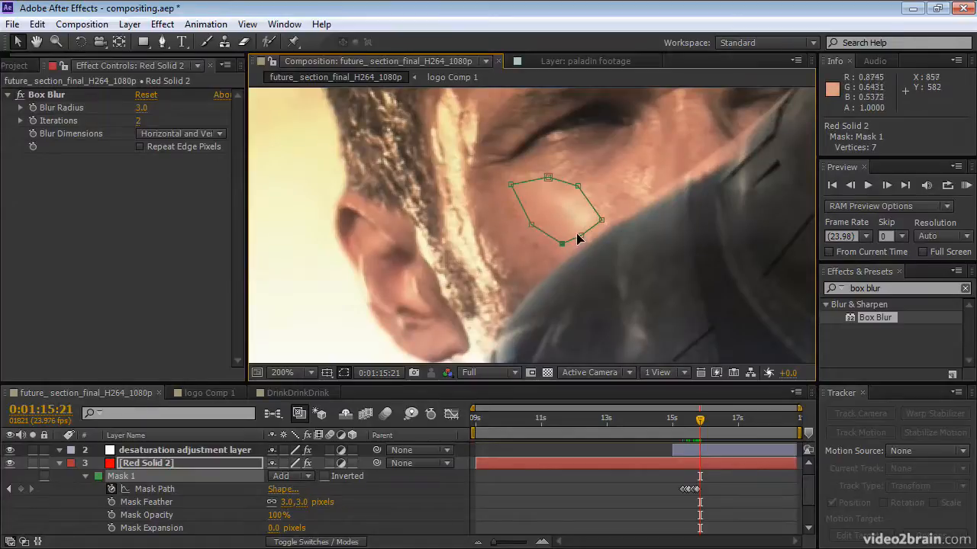
left_click_drag(581, 235, 605, 220)
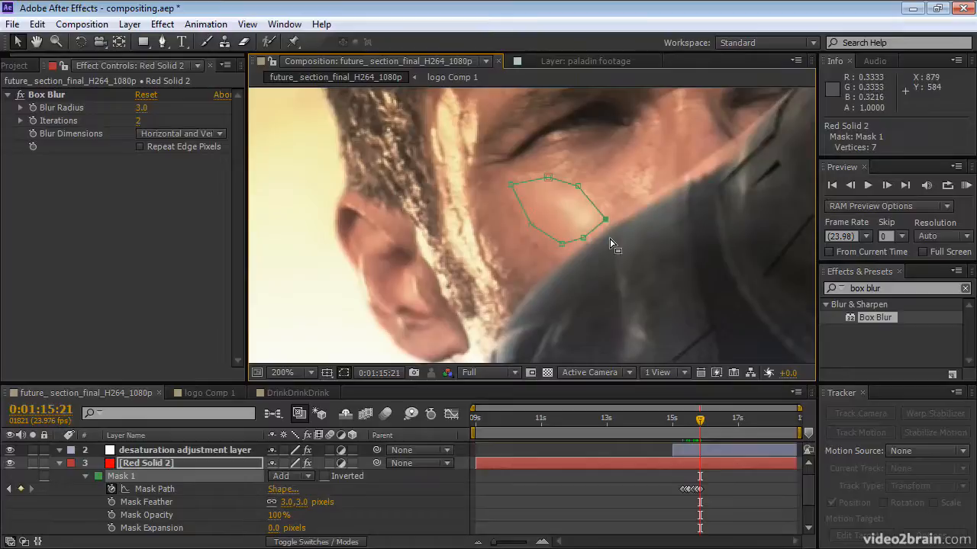
Pull Mask 1's arm-side vertex inward at 0:01:15:23, and reshape the arm-side and lower vertices at 0:01:16:03.
key("Page_Down")
key("Page_Down")
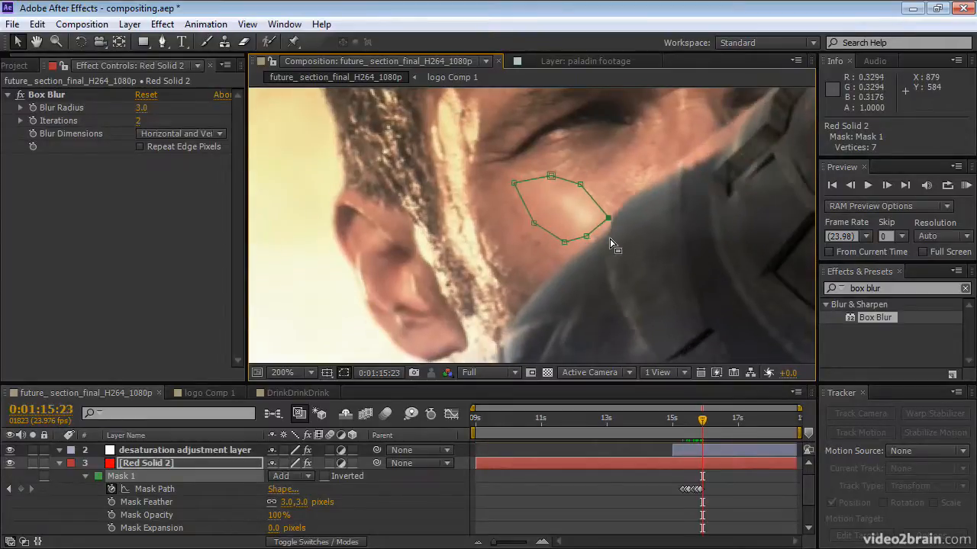
left_click(608, 219)
left_click_drag(607, 217, 602, 217)
key("Page_Down")
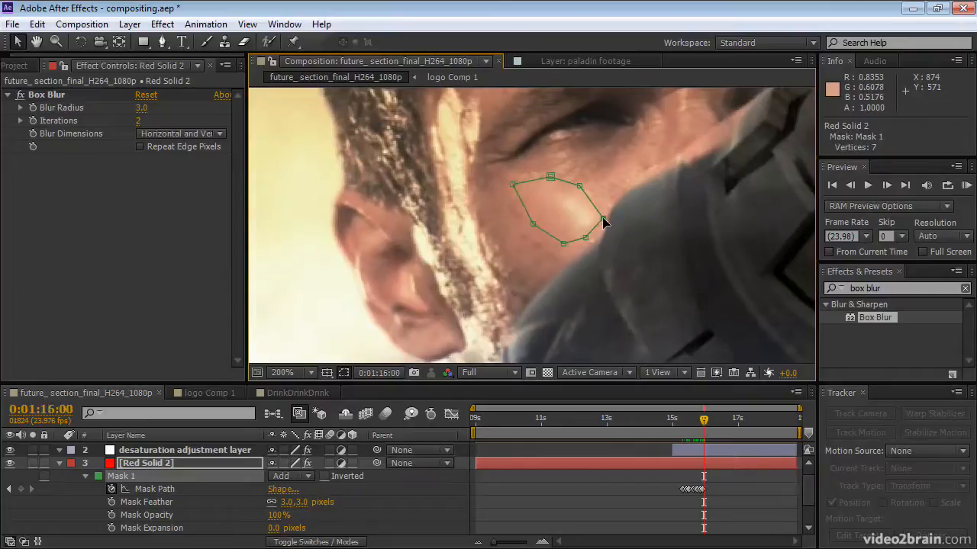
key("Page_Down")
key("Page_Down")
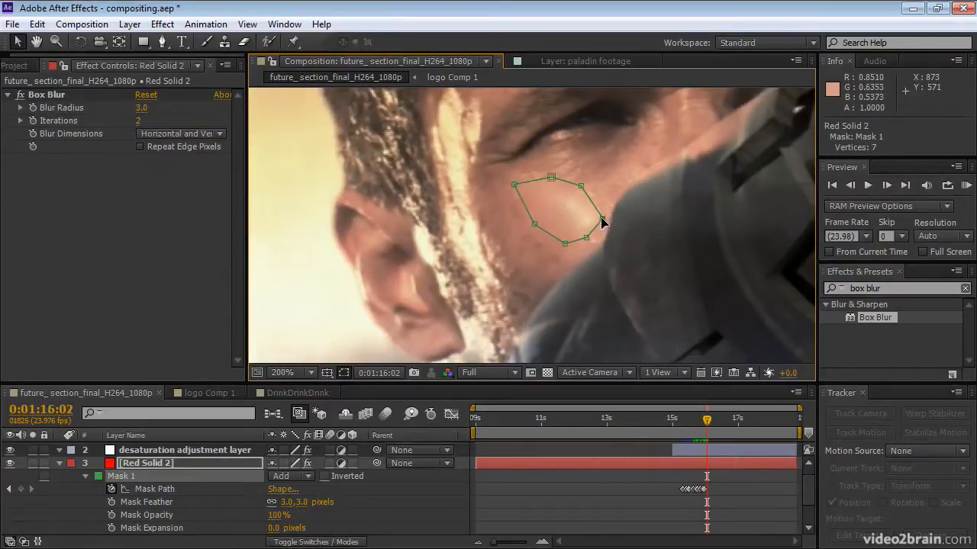
Adjust Mask 1's arm-side and lower vertices over the cheek at 0:01:16:05, and check the mask through 0:01:16:11.
key("Page_Down")
left_click_drag(603, 219, 567, 249)
key("Page_Down")
key("Page_Down")
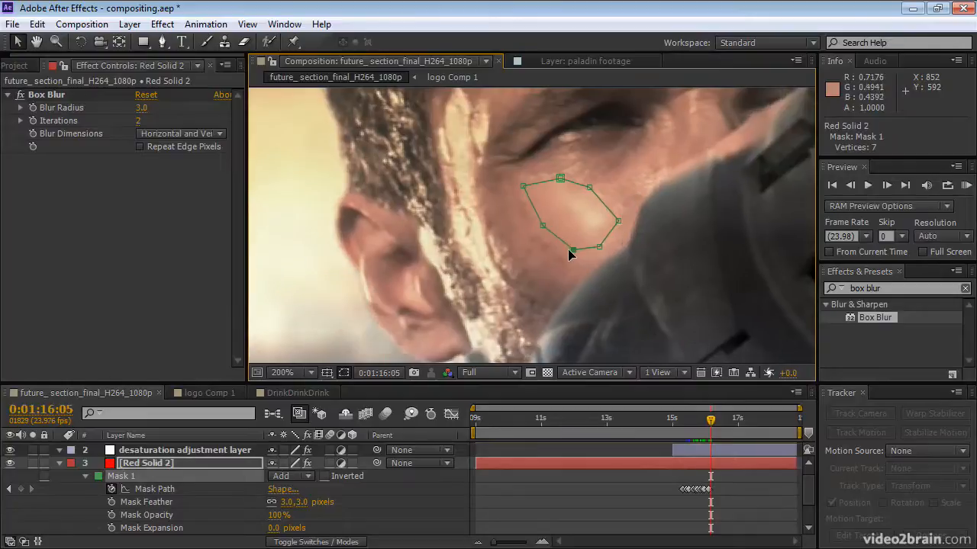
left_click_drag(618, 222, 600, 253)
key("Page_Down")
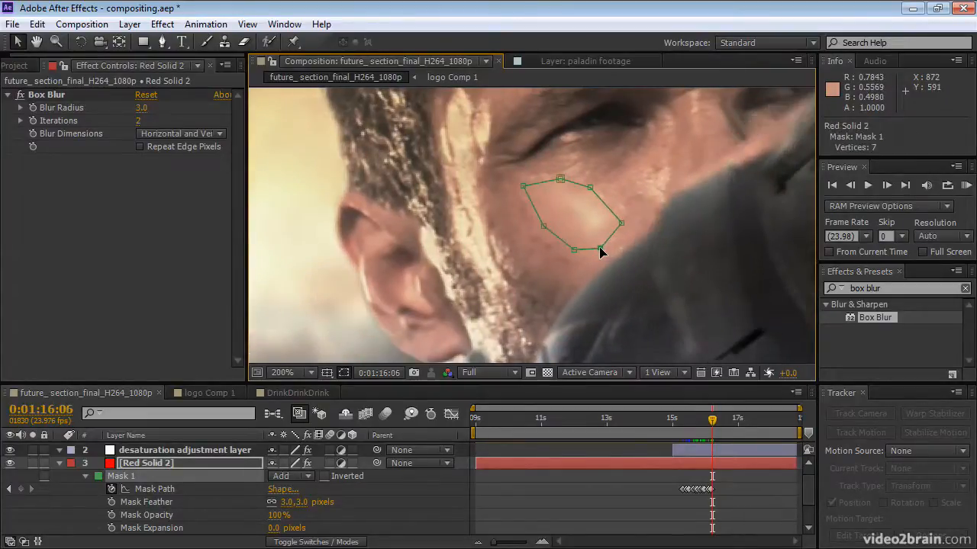
key("Page_Down")
key("Page_Down")
key("Page_Down")
key("Page_Down")
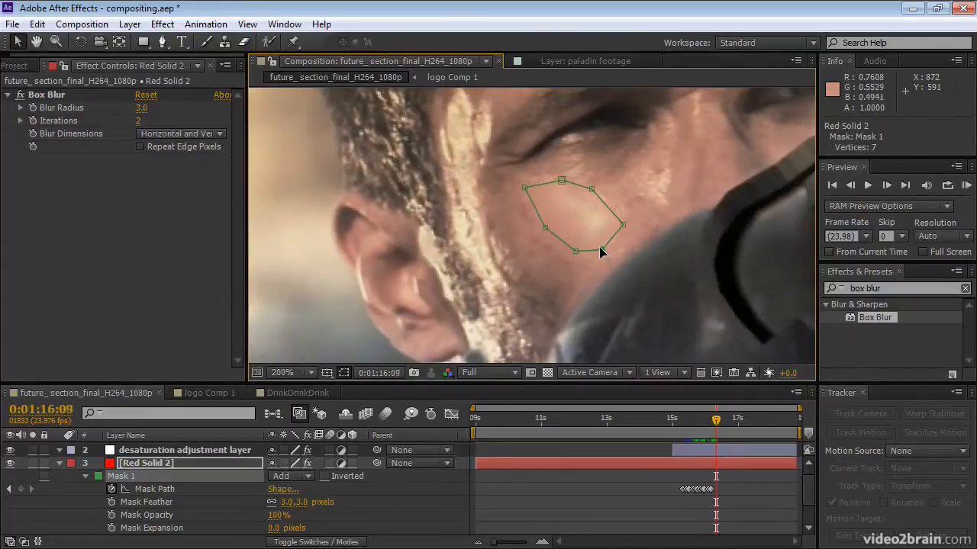
key("Page_Down")
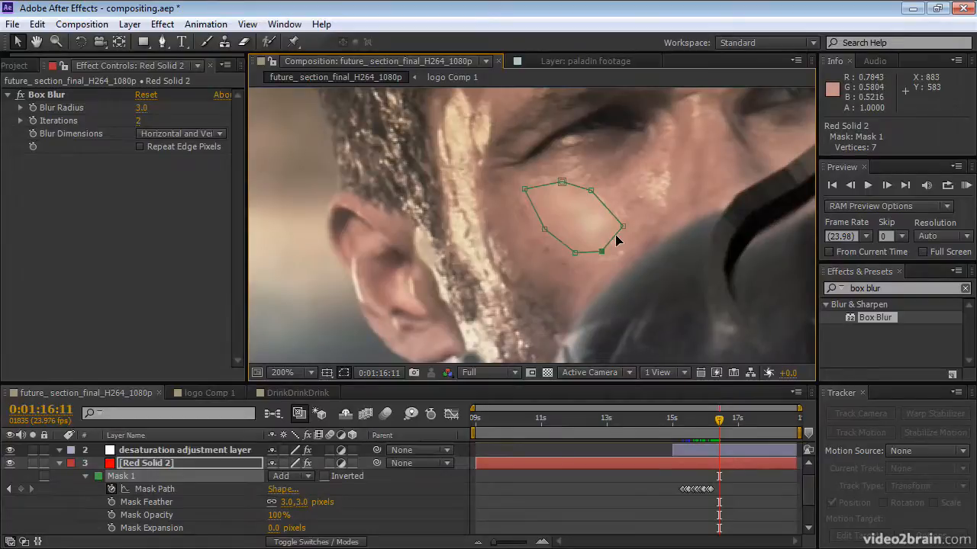
Hide the layer controls and review the softened cheek at 50% from 0:01:16:11 to 0:01:18:17.
scroll(554, 243, "down", 2)
key("ctrl+shift+h")
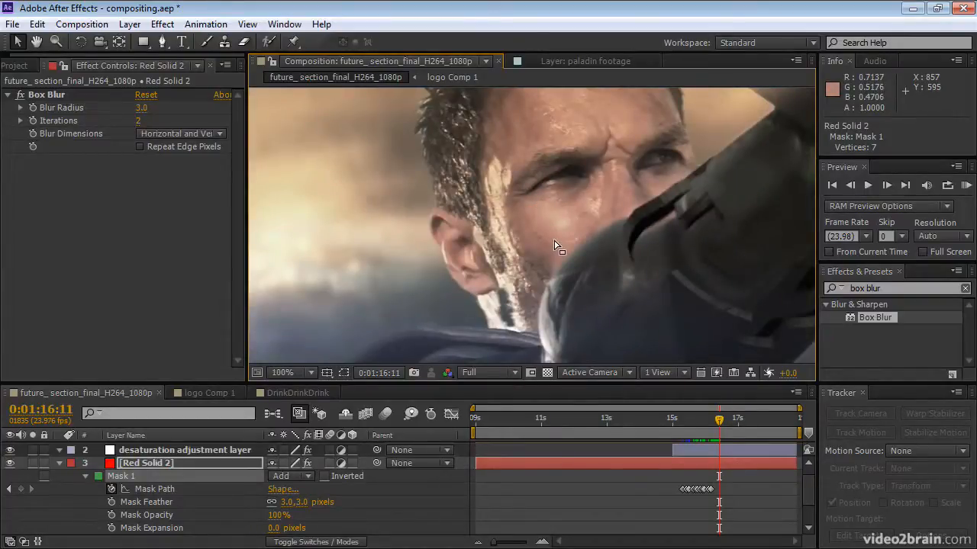
scroll(561, 255, "down", 2)
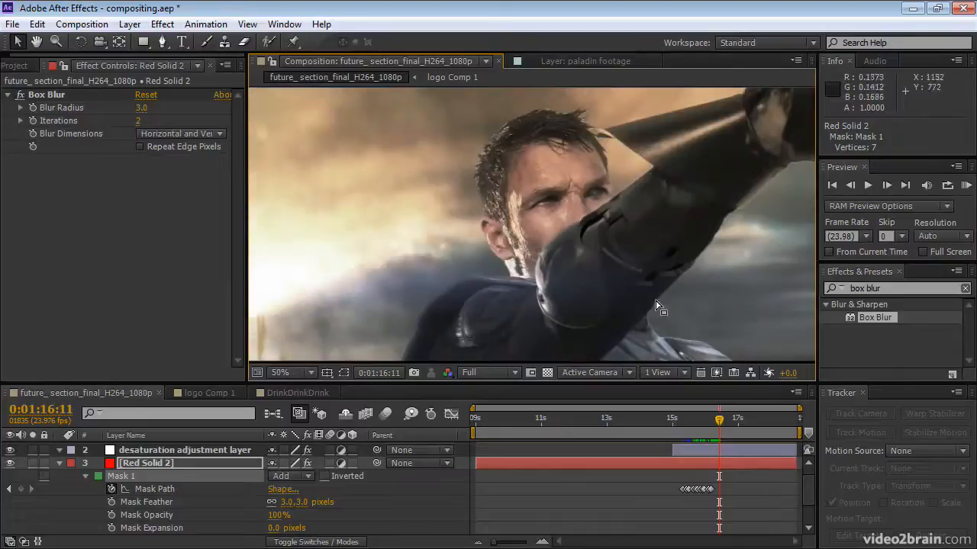
left_click_drag(718, 420, 792, 423)
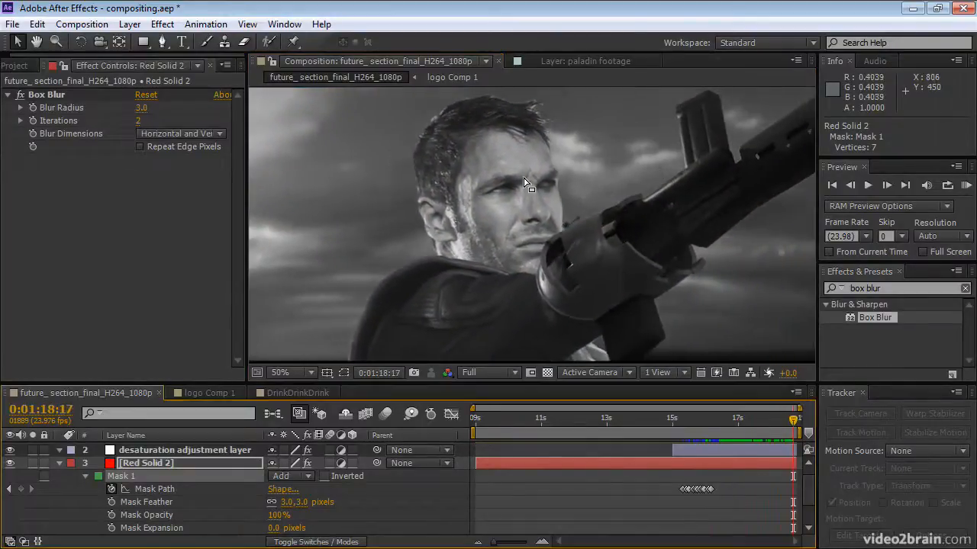